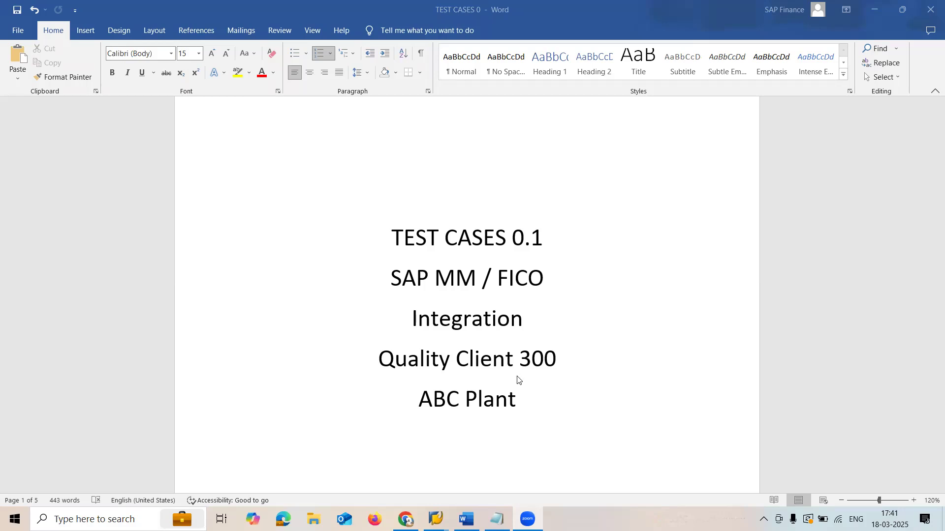
- Review the SAP MM / FICO and ABC Plant title lines, undoing an accidental line deletion
click(517, 403)
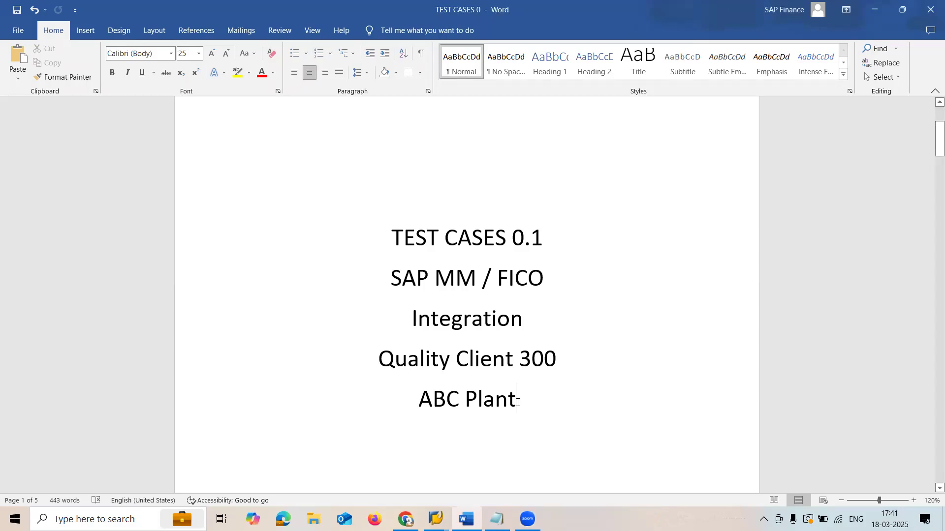
key(Up)
key(Up)
key(Up)
key(Home)
key(shift+End)
key(Delete)
key(ctrl+z)
key(Down)
key(Down)
key(Down)
triple_click(517, 403)
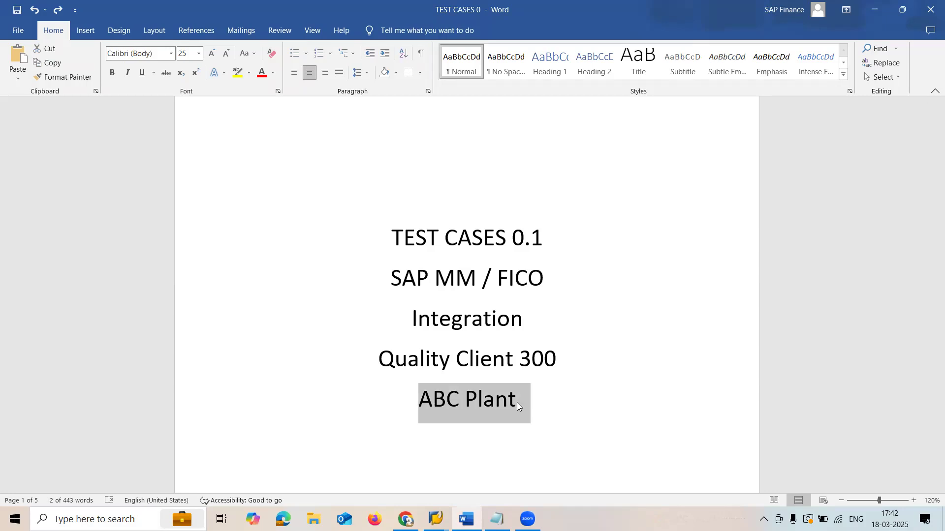
- Select the Quality Client 300, SAP MM / FICO and Integration title lines to review them
key(Up)
key(Left)
key(Left)
key(Left)
key(shift+Down)
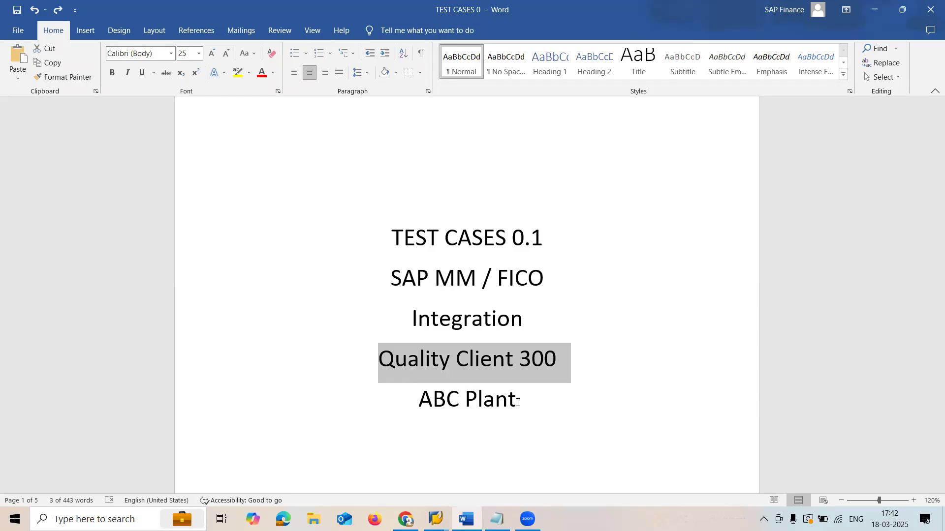
key(Up)
key(Up)
key(shift+Down)
key(shift+Down)
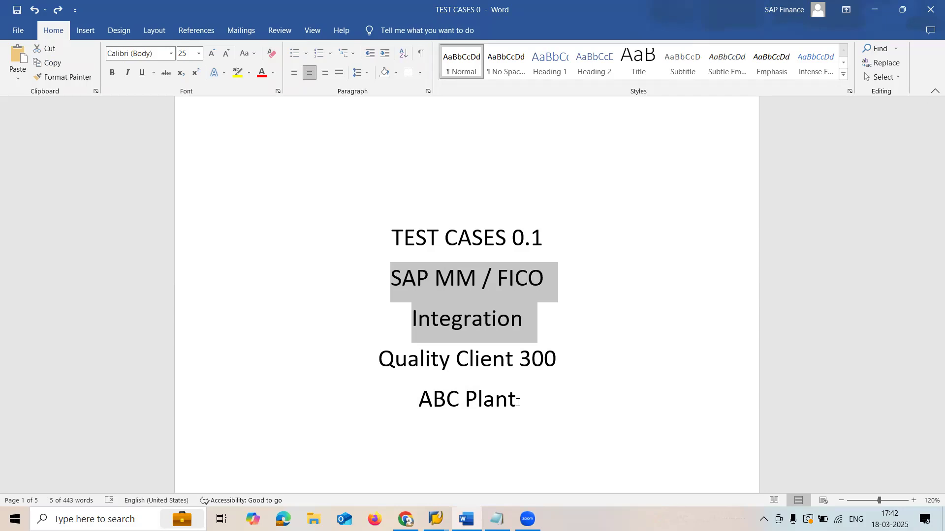
- Correct the misspelled 'Documet' to 'Document' in the MM-01 test description
key(Page_Down)
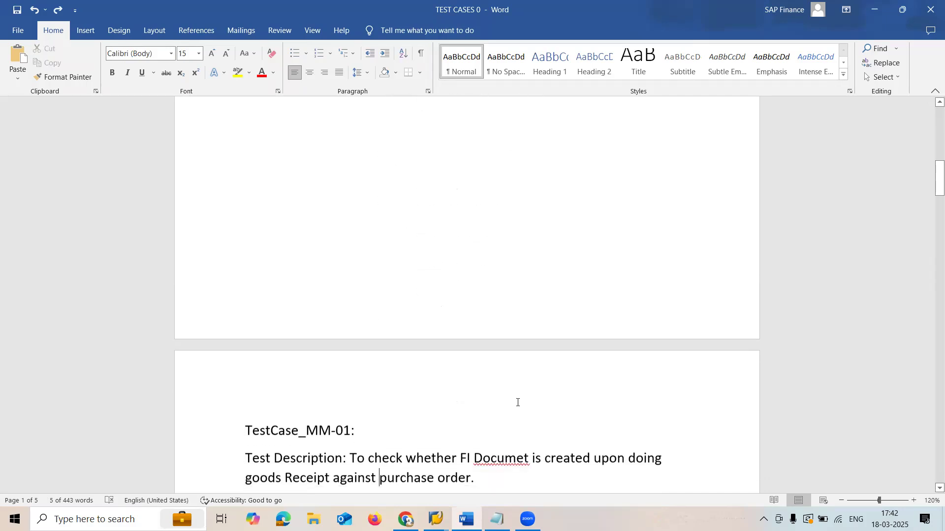
key(Page_Up)
key(Down)
key(Down)
key(Down)
key(Down)
key(Down)
key(Down)
key(Down)
key(Down)
key(Down)
key(Down)
key(Down)
key(Down)
key(Down)
key(Down)
key(Down)
key(Down)
key(Down)
key(Down)
key(Down)
key(Down)
key(Down)
key(Down)
key(Down)
key(Down)
key(Down)
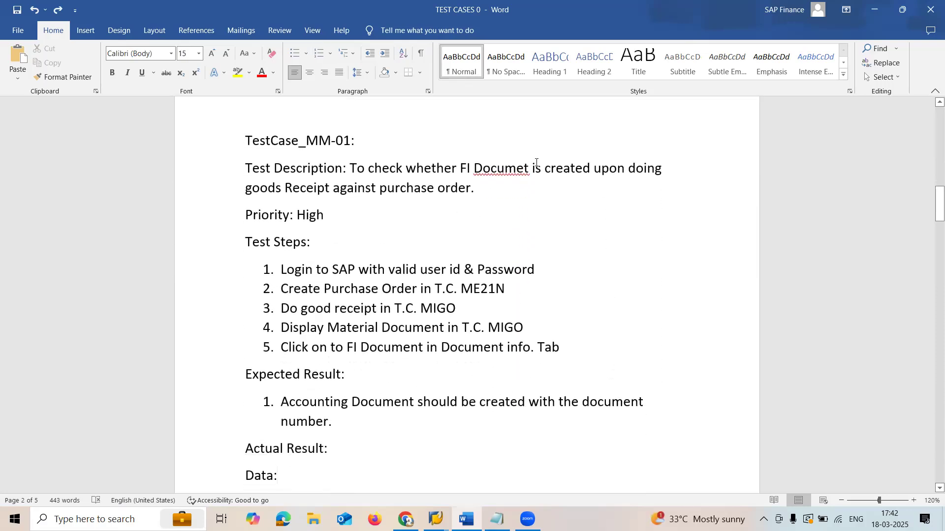
right_click(503, 167)
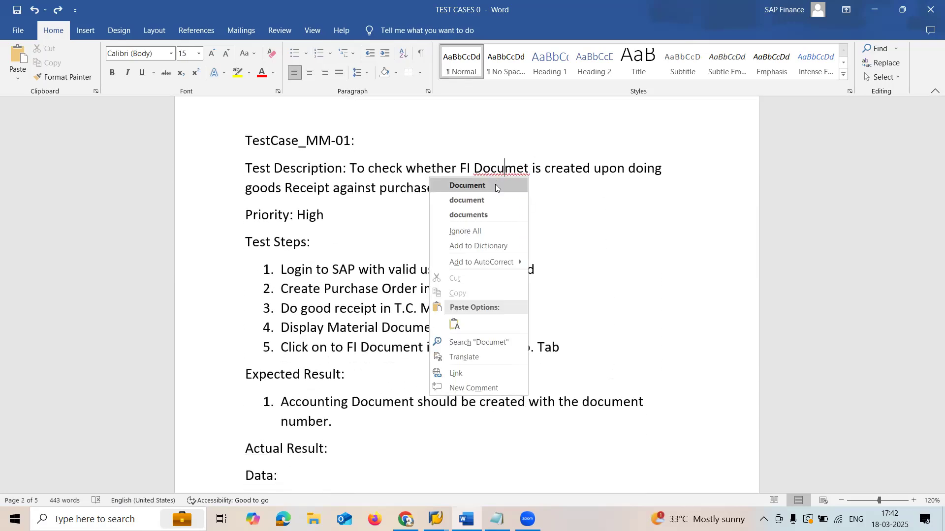
click(495, 184)
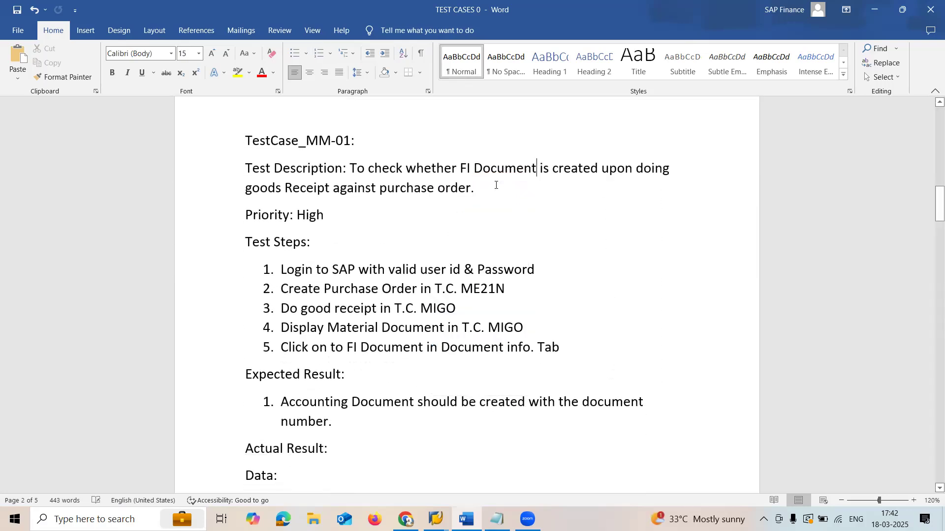
- Review the TestCase_MM-01 heading, test description and Priority: High line
click(242, 142)
drag(352, 164, 347, 189)
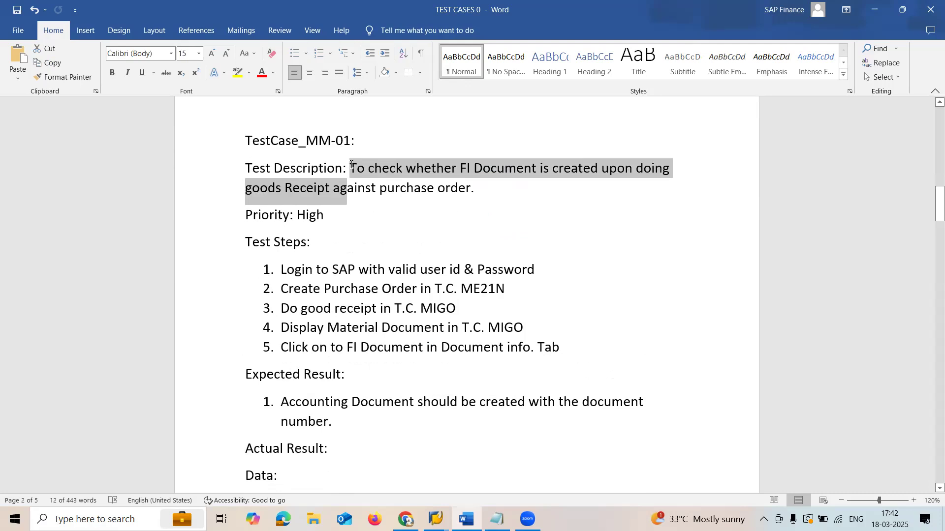
key(ctrl+shift+Right)
key(ctrl+shift+Right)
key(ctrl+shift+Right)
key(ctrl+shift+Right)
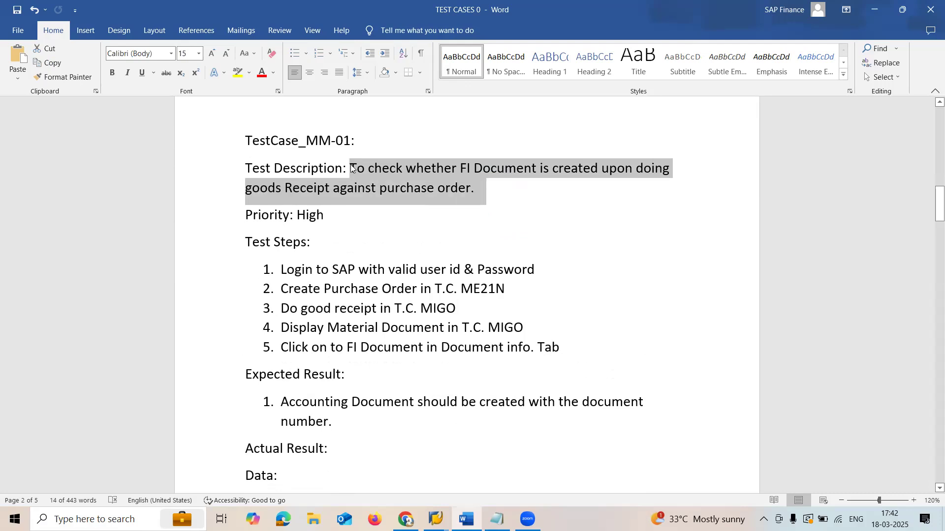
key(End)
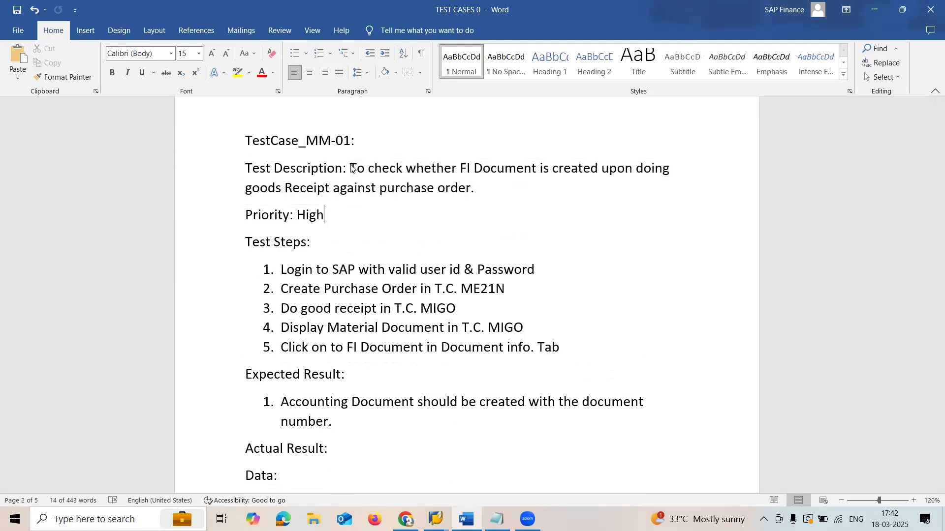
key(shift+Home)
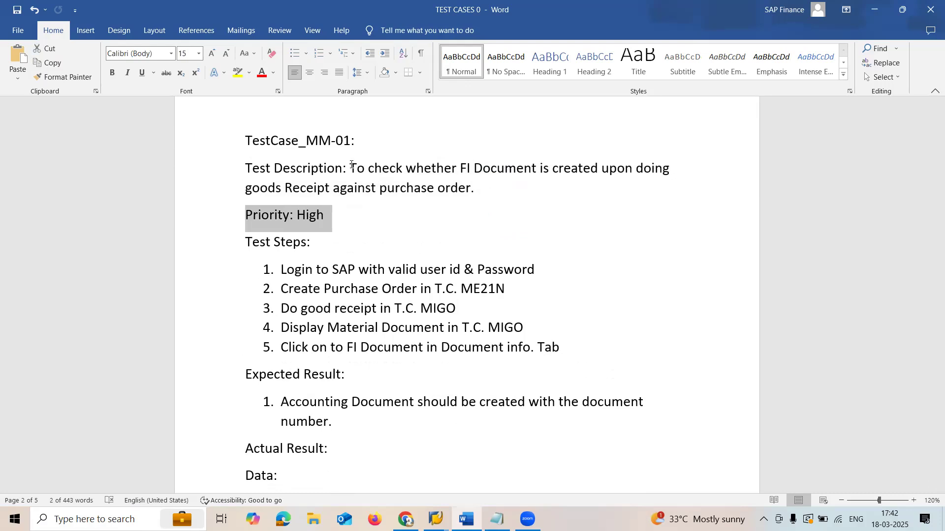
- Review MM-01 test steps 1 through 4
key(Down)
key(Down)
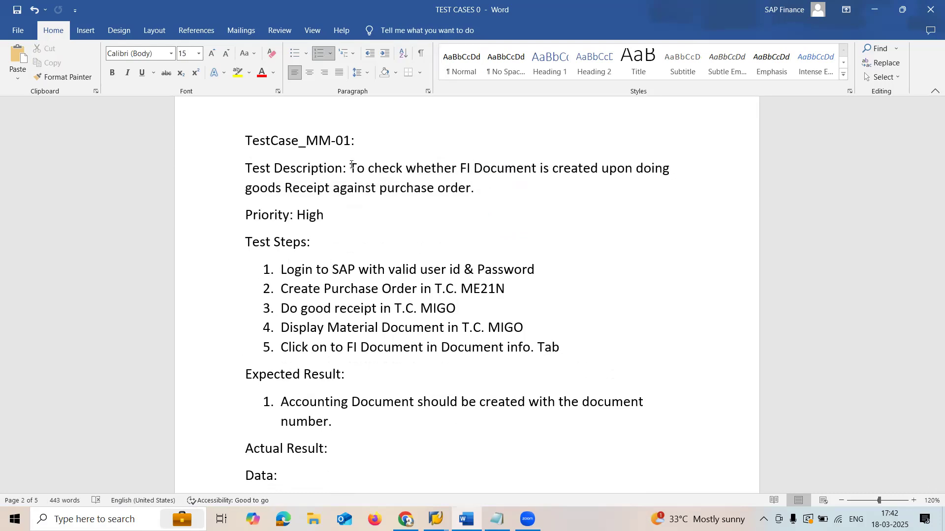
key(shift+End)
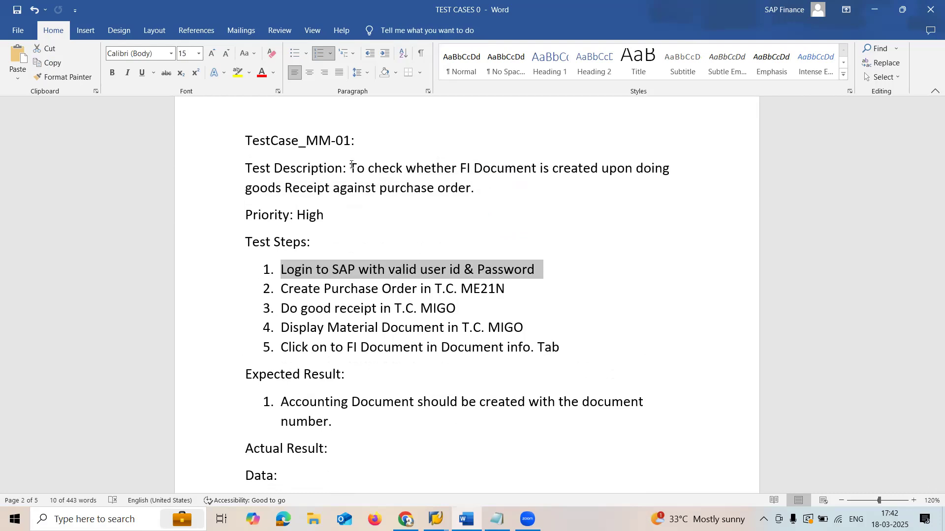
key(Down)
key(shift+Home)
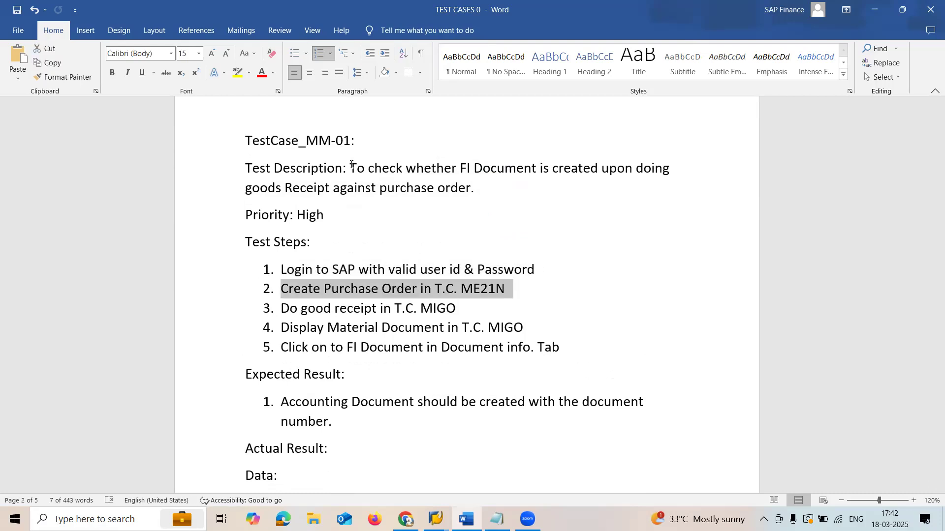
key(Down)
key(shift+Home)
key(Down)
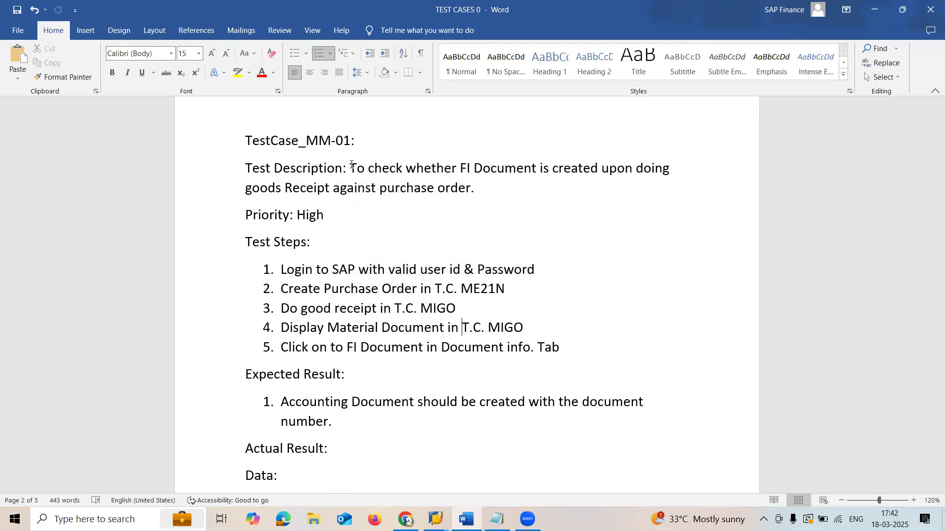
key(Home)
key(shift+End)
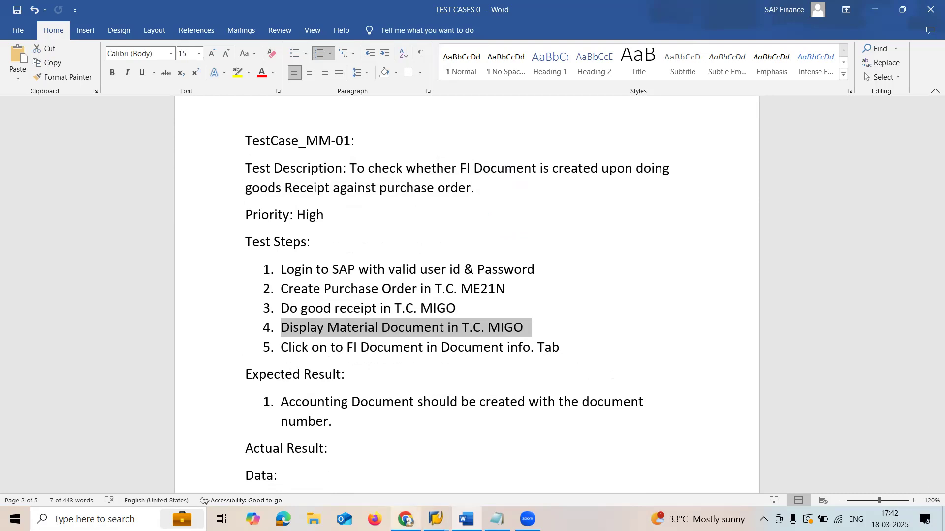
click(436, 520)
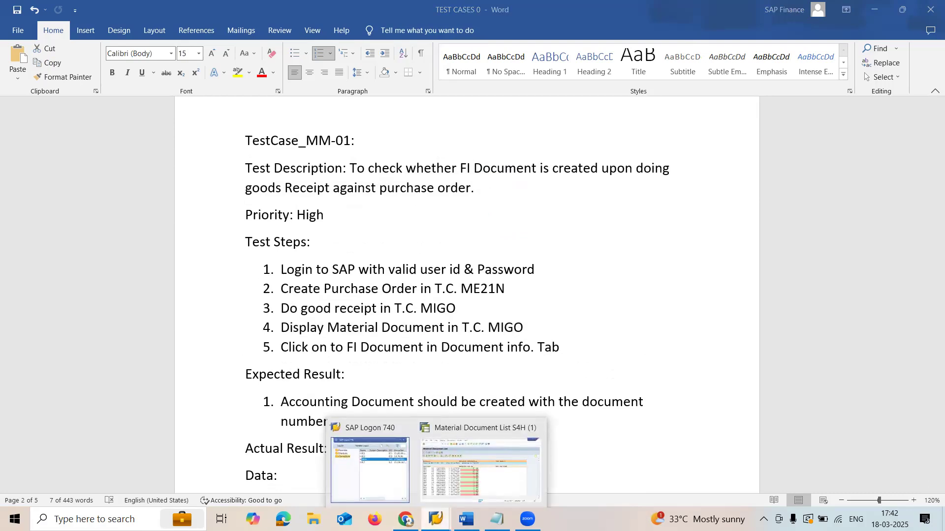
click(463, 457)
double_click(176, 239)
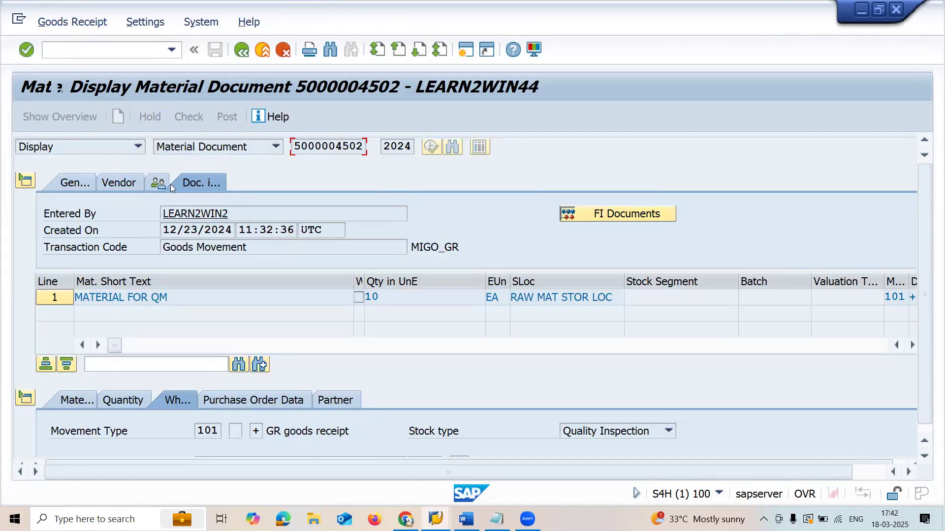
click(118, 149)
click(118, 149)
click(229, 153)
click(228, 153)
- Check MM-01 test step 5, then list the FI documents posted for the goods receipt
key(alt+Tab)
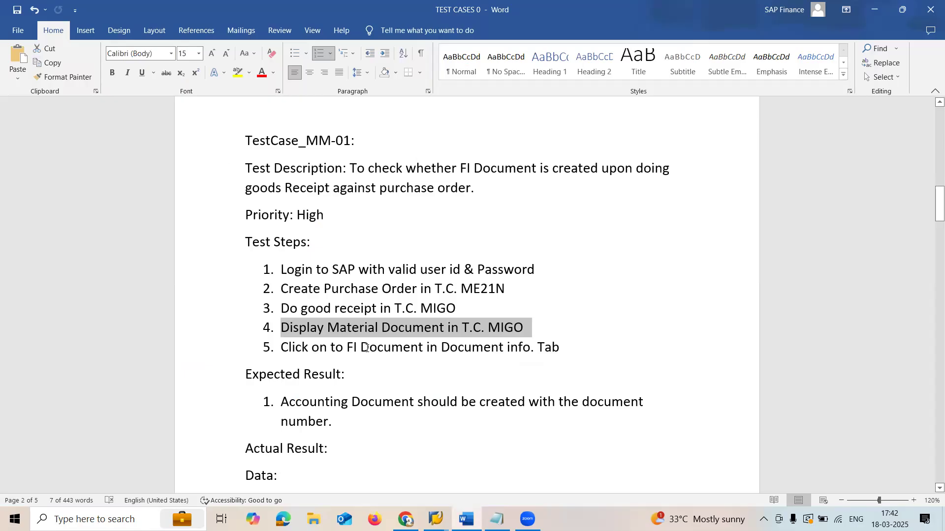
click(342, 347)
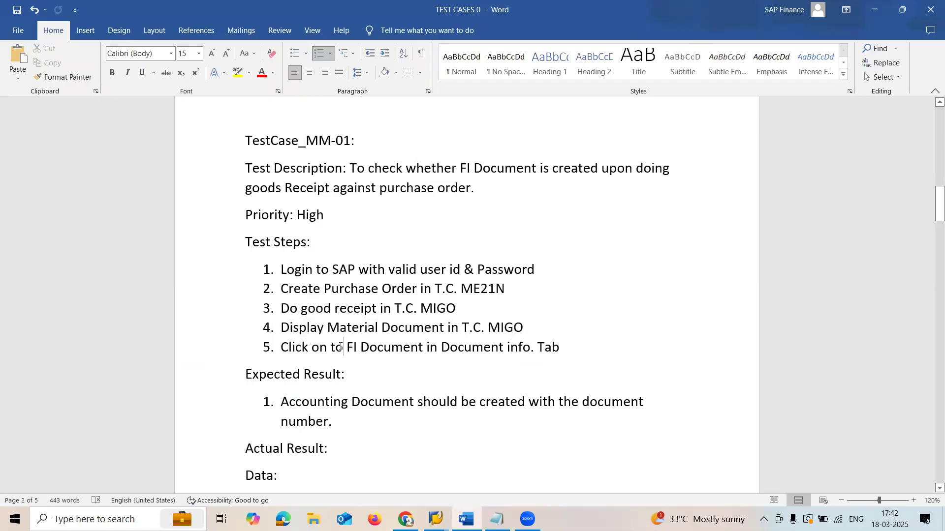
key(alt+Tab)
click(595, 214)
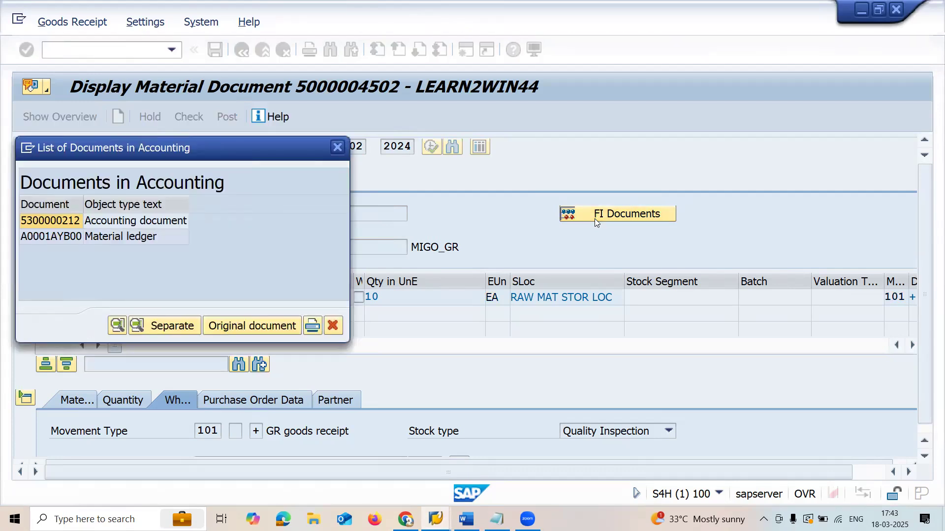
key(alt+Tab)
drag(281, 405, 347, 424)
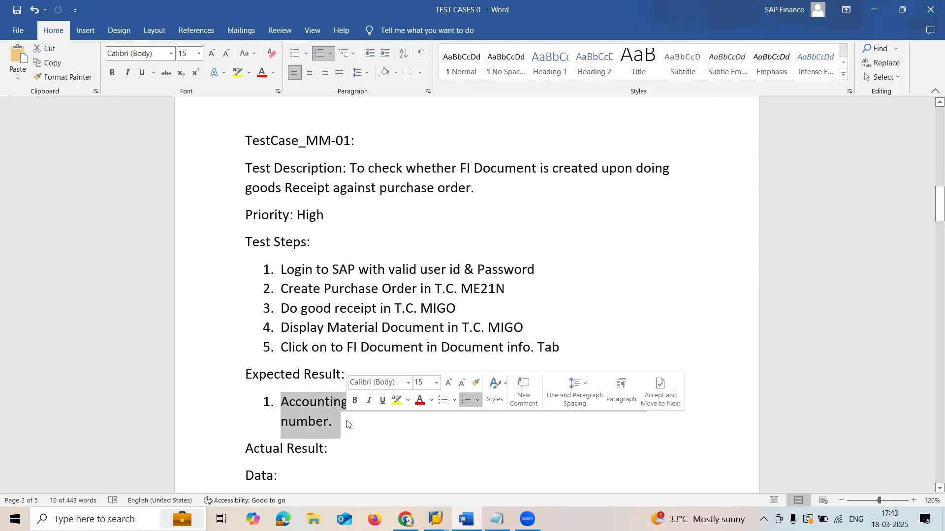
click(334, 426)
key(alt+Tab)
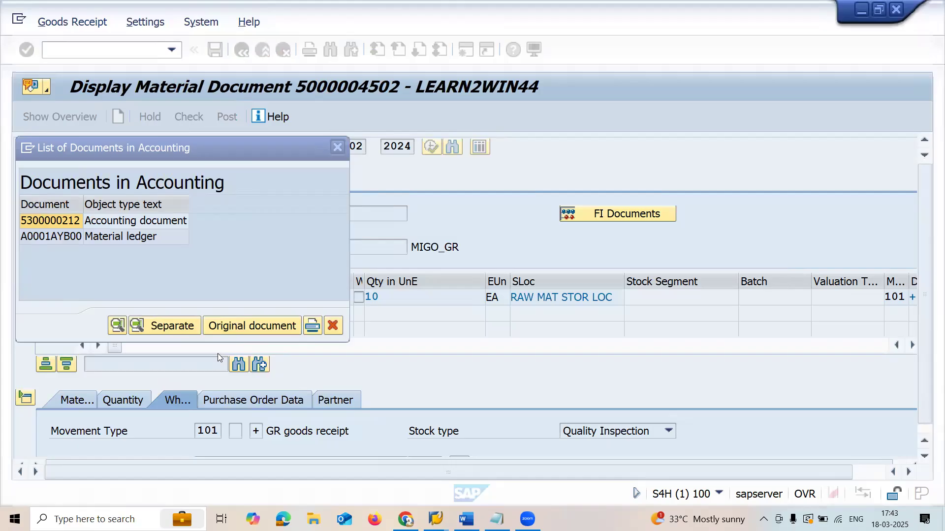
click(102, 225)
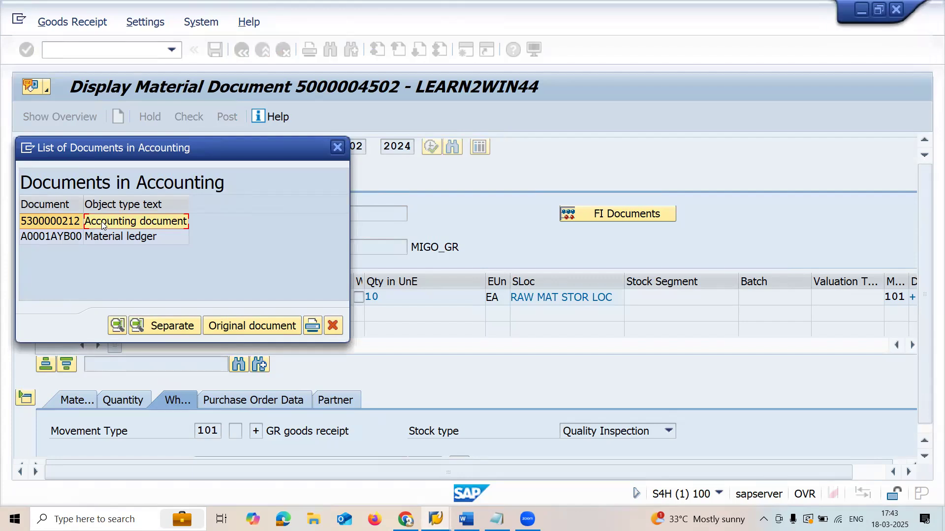
key(alt+Tab)
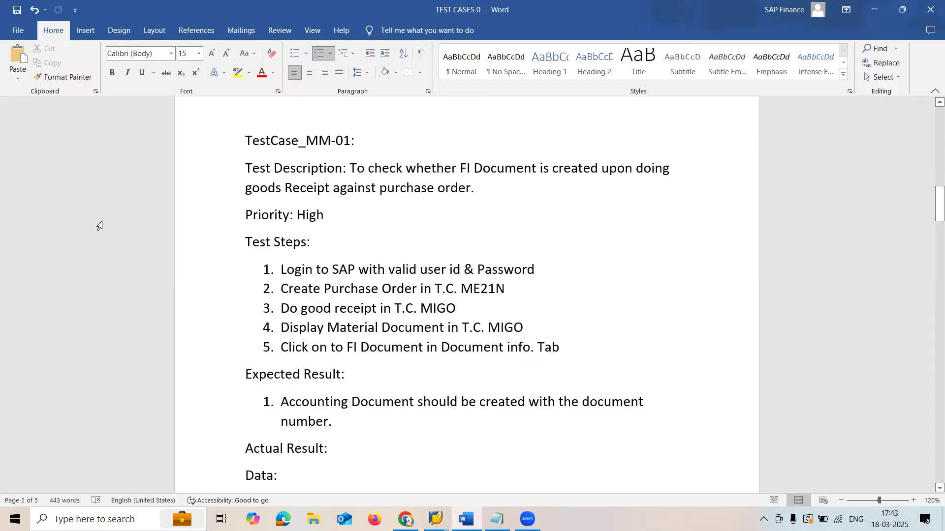
key(Up)
key(Down)
scroll(100, 226, down, 1)
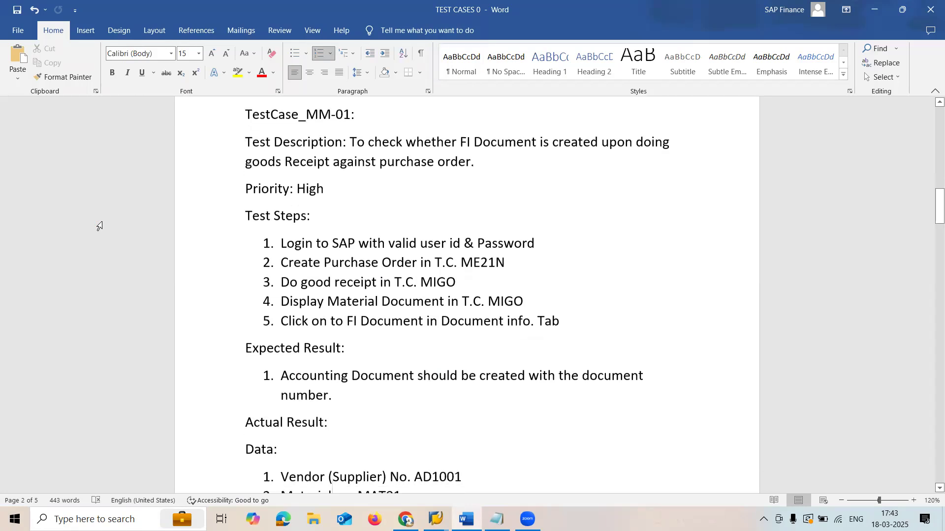
key(Up)
key(Up)
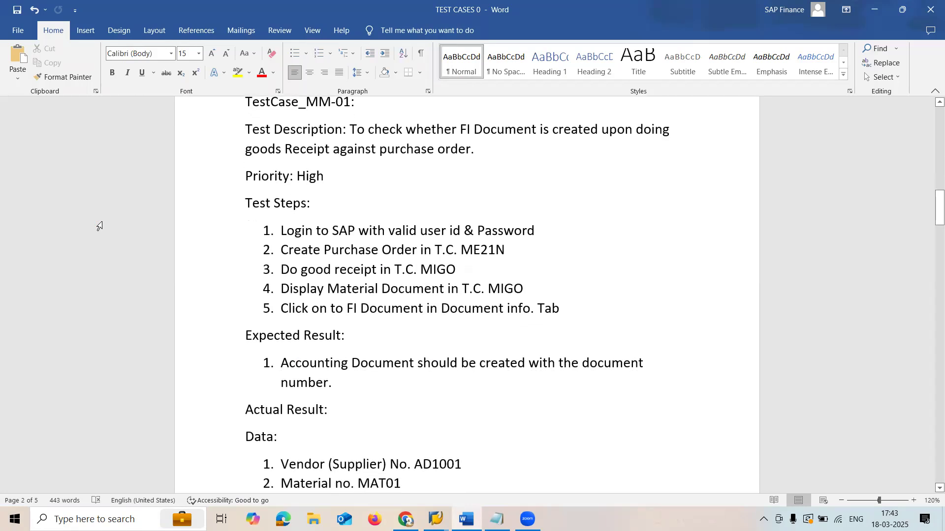
key(Down)
key(Down)
key(Down)
key(Down)
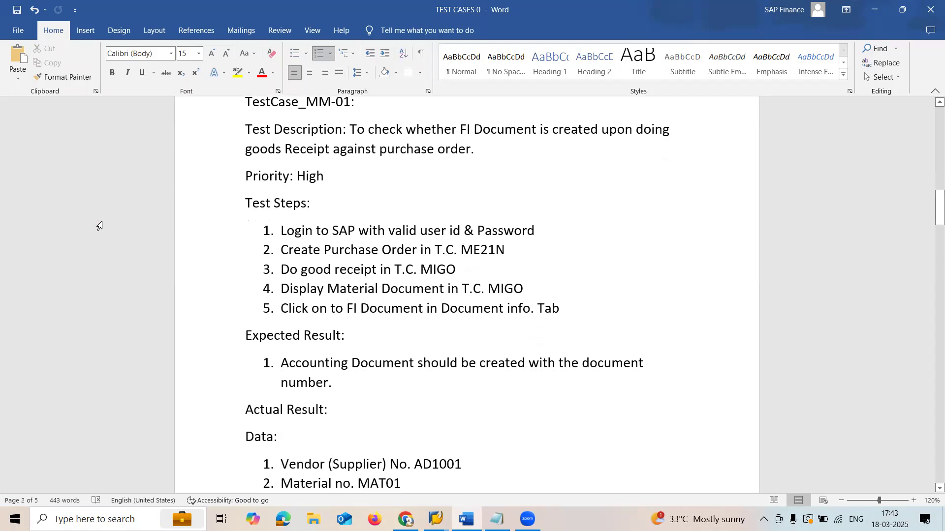
key(Down)
key(Up)
key(Up)
key(Up)
key(Up)
key(shift+Down)
key(shift+Down)
key(shift+Down)
key(shift+Down)
key(shift+Down)
key(Down)
key(Down)
key(Down)
key(Down)
key(Down)
key(Down)
key(Down)
key(Down)
key(Down)
key(Down)
key(Down)
key(Down)
key(Down)
key(Up)
key(Right)
key(Right)
key(Right)
key(Right)
key(Right)
key(Right)
key(Right)
key(Right)
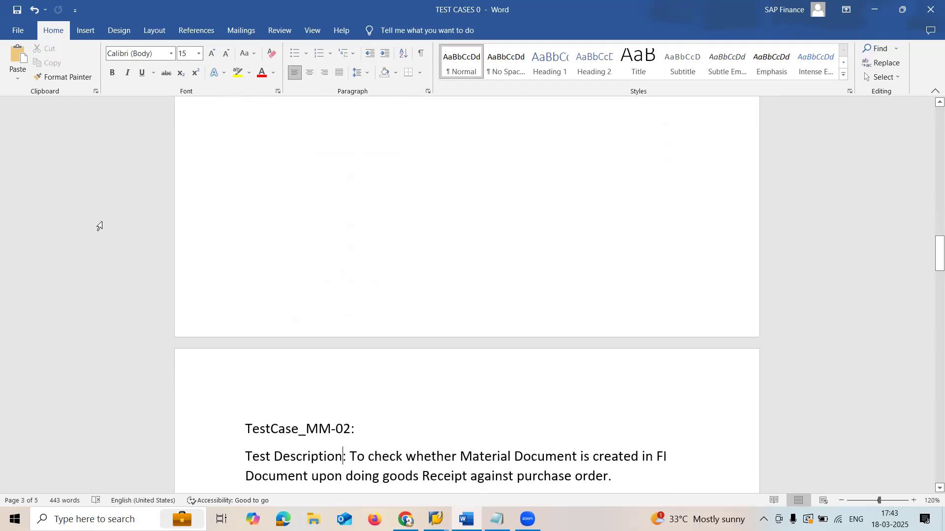
key(shift+Down)
key(shift+Down)
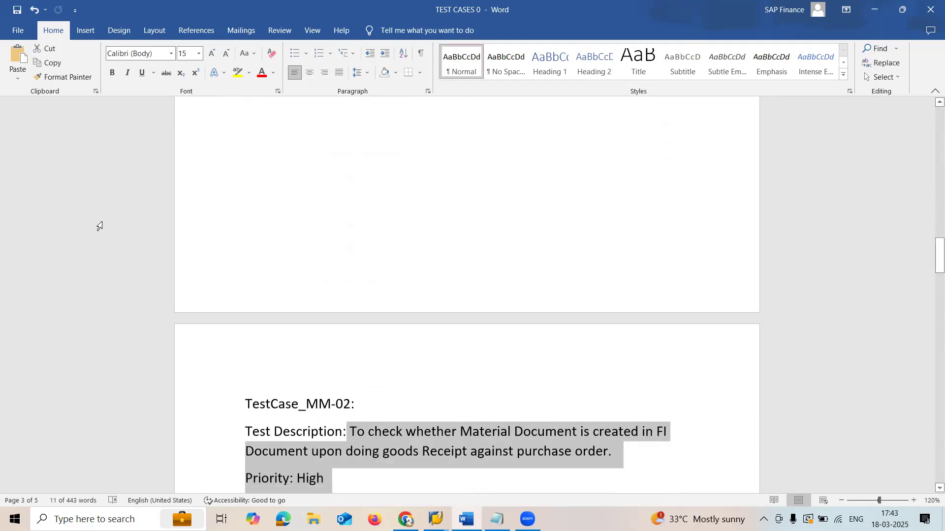
key(shift+Left)
key(shift+Left)
key(shift+Left)
key(shift+Left)
key(shift+Left)
key(shift+Left)
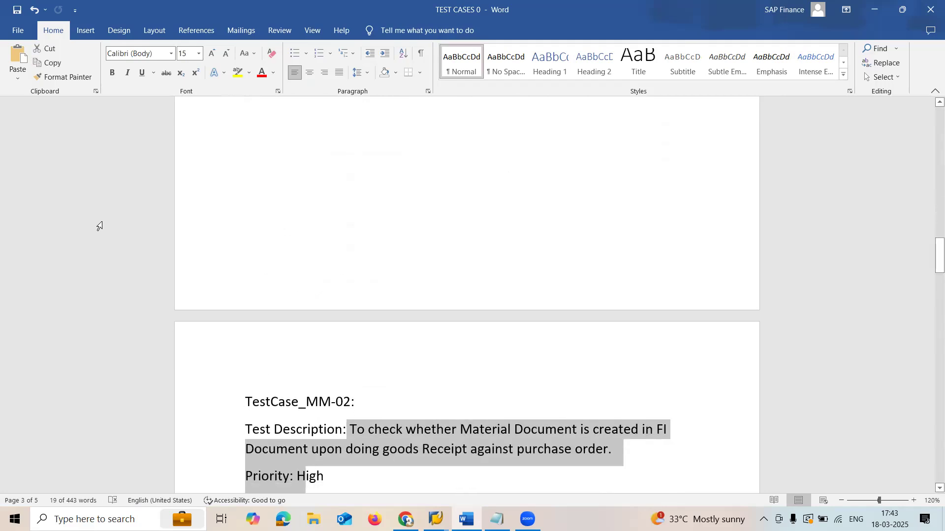
key(shift+Up)
key(shift+End)
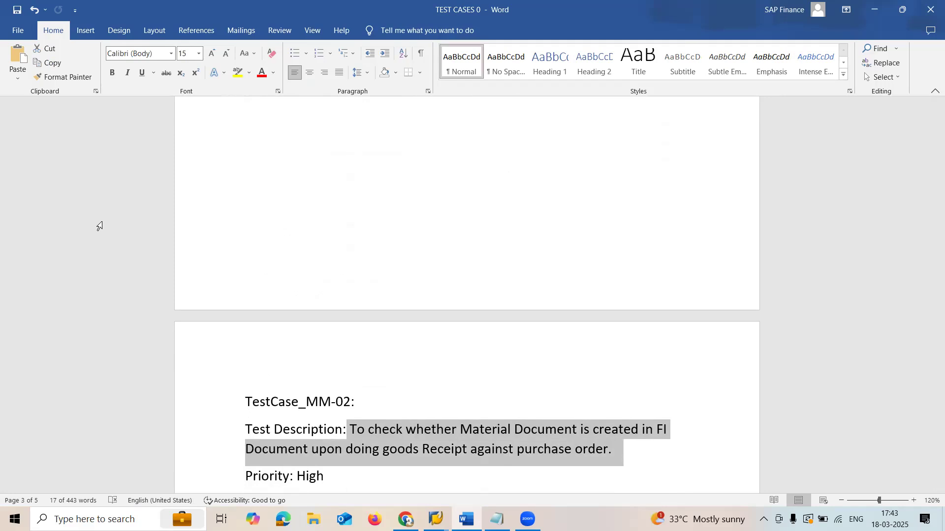
key(Down)
key(Down)
key(Down)
key(Down)
key(Down)
key(Down)
key(Down)
key(Down)
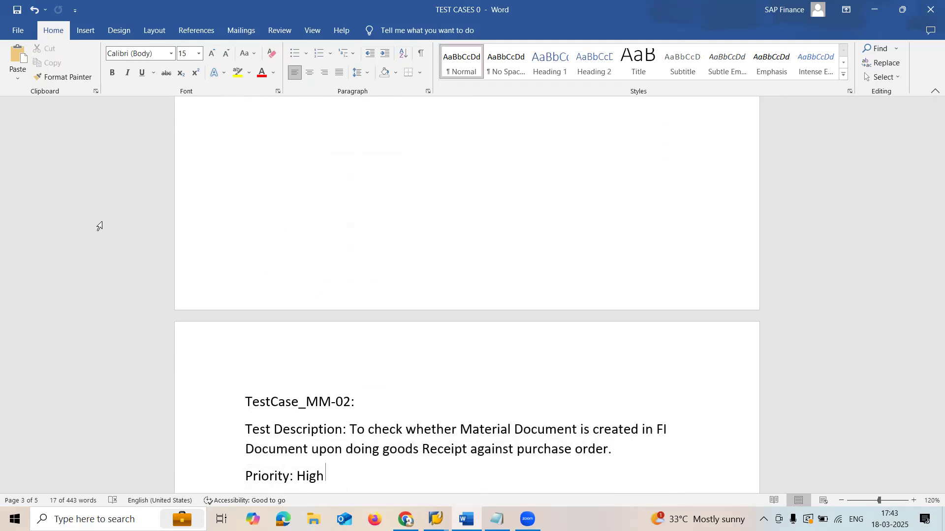
key(Down)
key(Down)
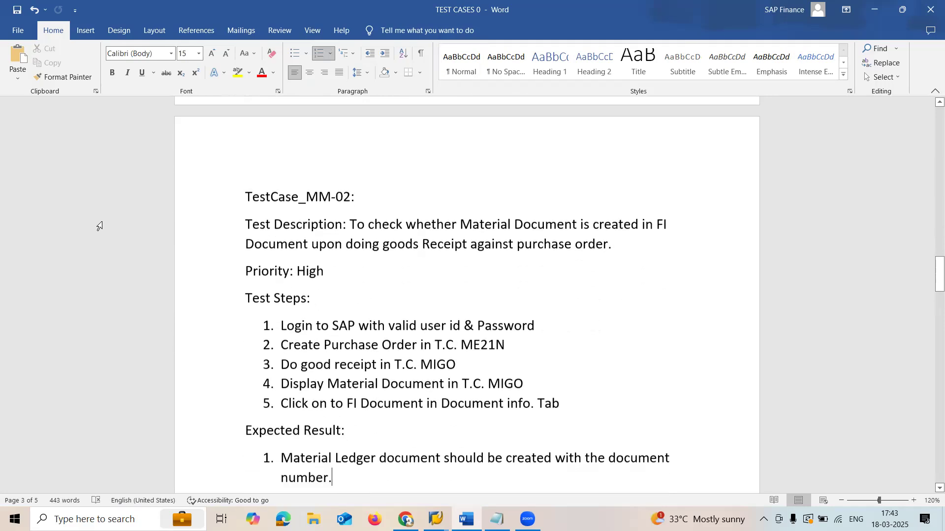
double_click(296, 348)
click(298, 364)
key(shift+End)
key(Down)
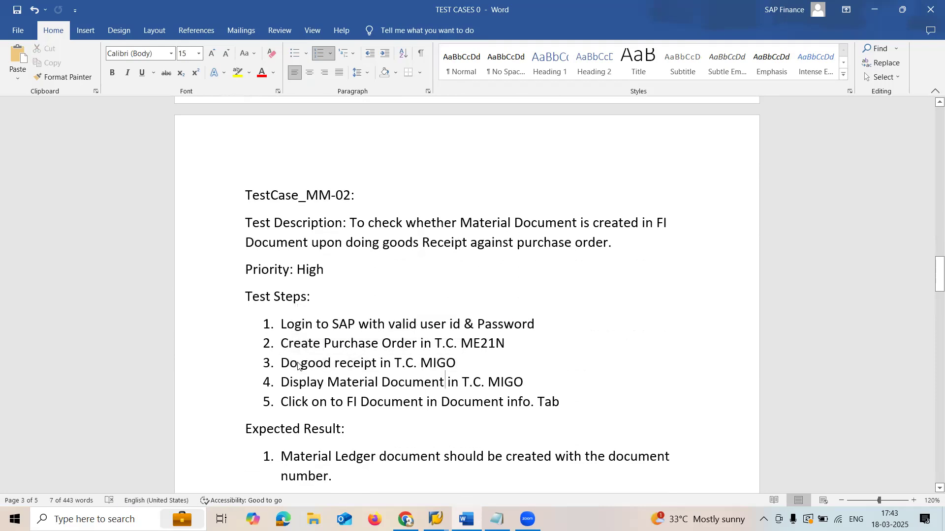
key(Home)
key(shift+Down)
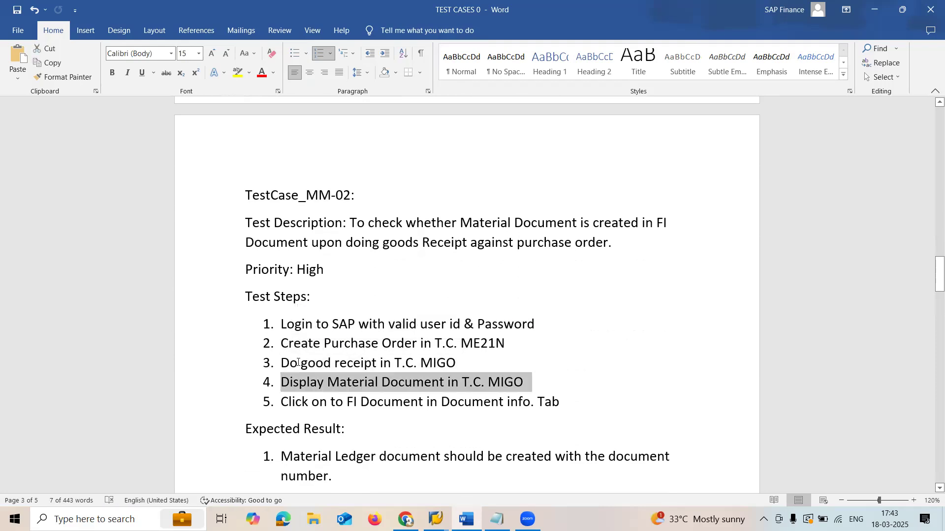
key(End)
key(ctrl+Left)
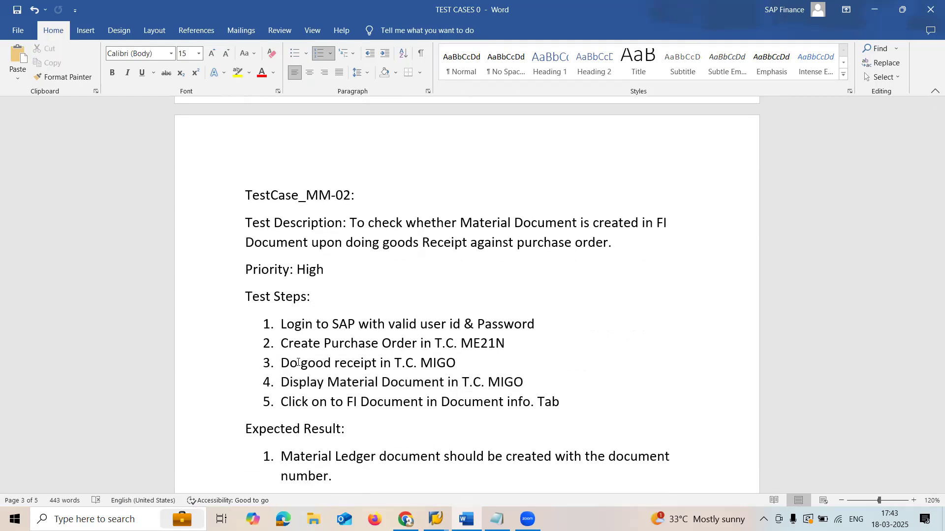
key(shift+Down)
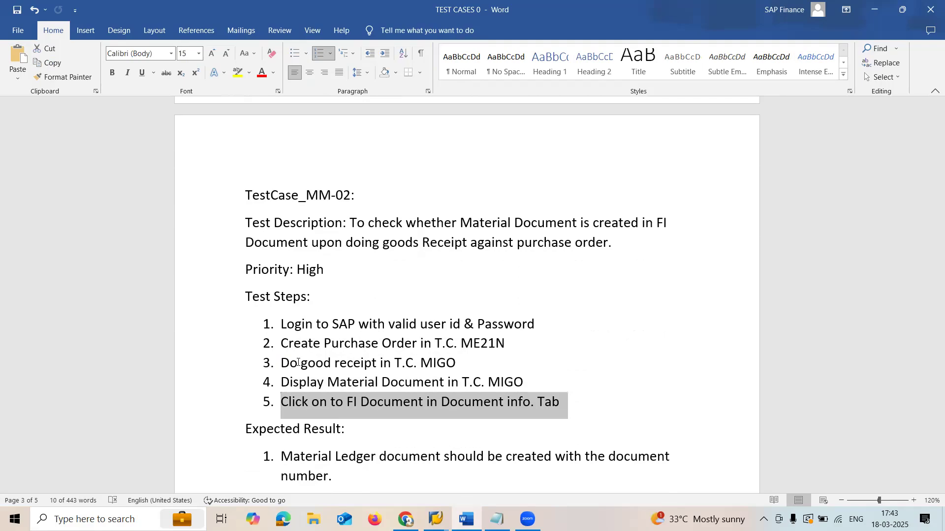
key(alt+Tab)
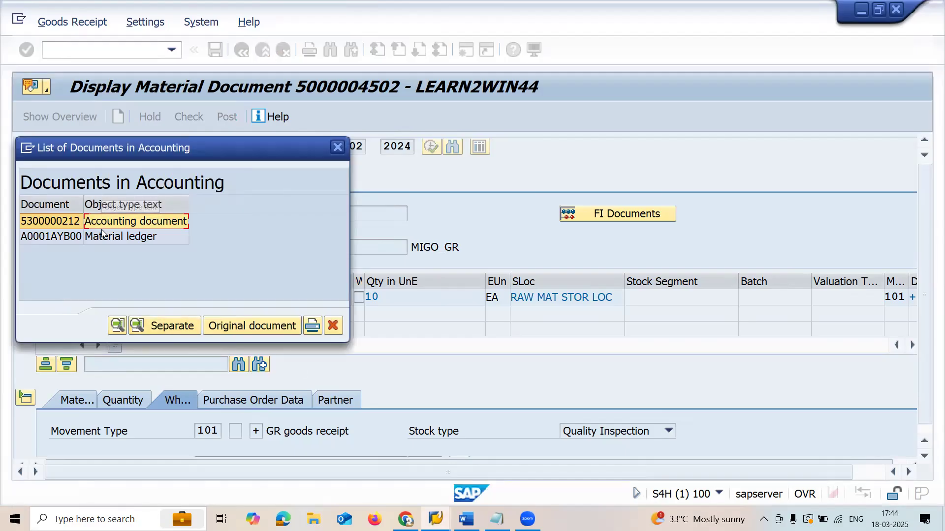
click(98, 236)
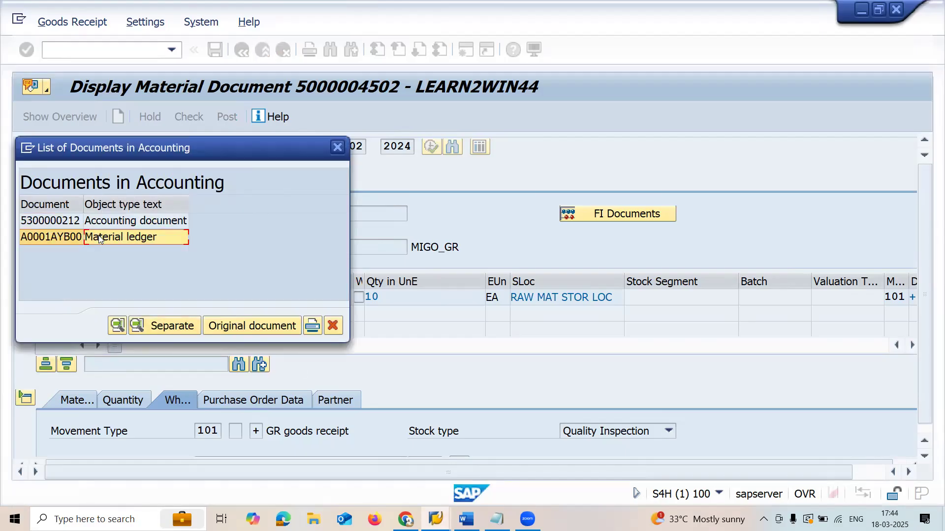
- Review the MM-02 expected result and the MM-03 'Login to SAP' step
key(alt+Tab)
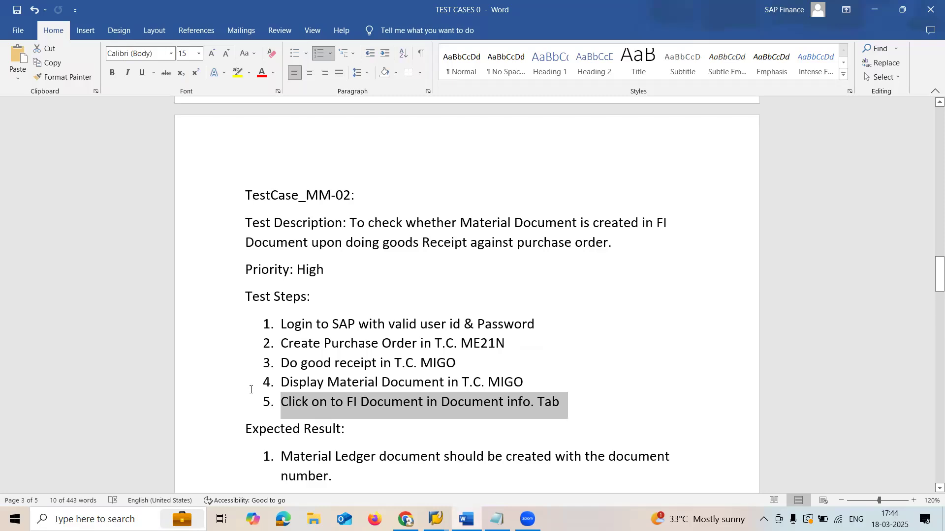
click(285, 451)
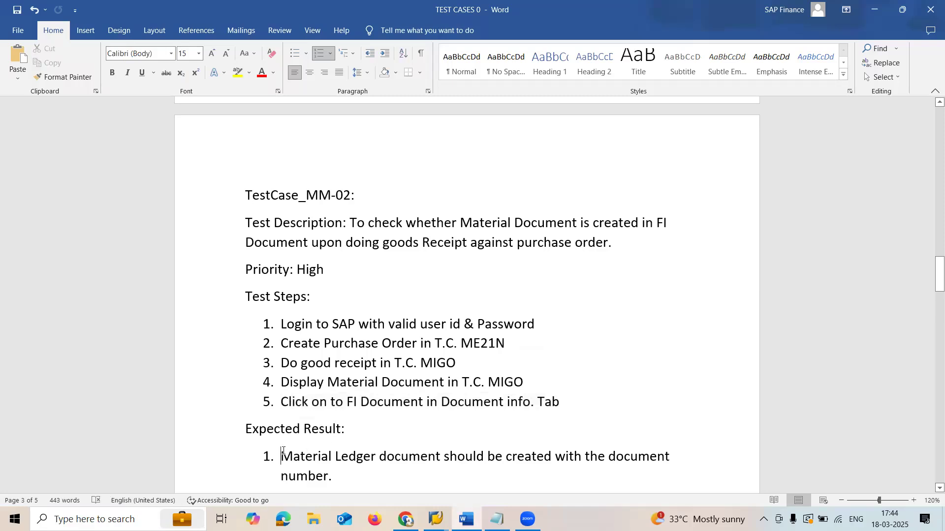
scroll(283, 451, down, 1)
key(shift+Down)
key(shift+Down)
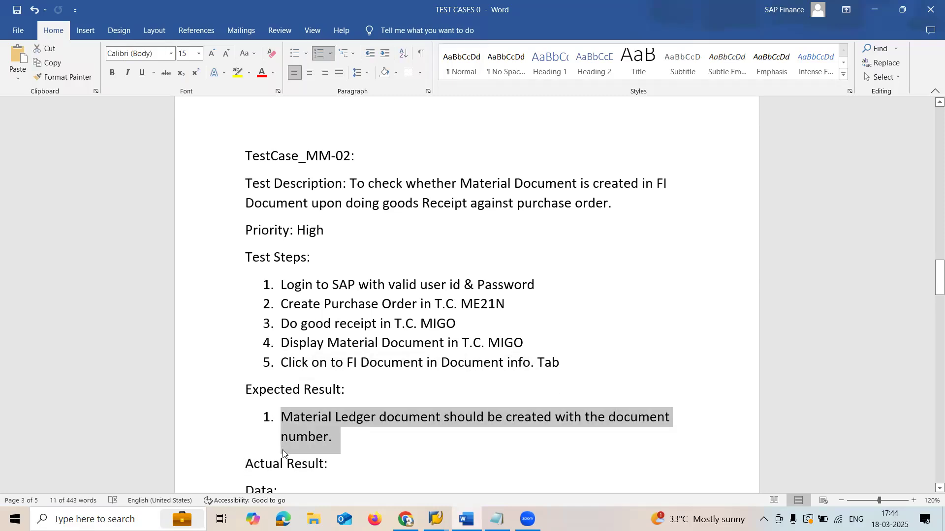
key(Down)
key(Down)
key(Down)
key(Down)
key(Down)
key(Down)
key(Down)
key(Down)
key(Down)
key(Down)
key(Down)
key(Down)
key(Down)
key(Down)
key(Down)
key(Down)
key(Down)
key(Down)
key(Down)
key(Down)
key(Down)
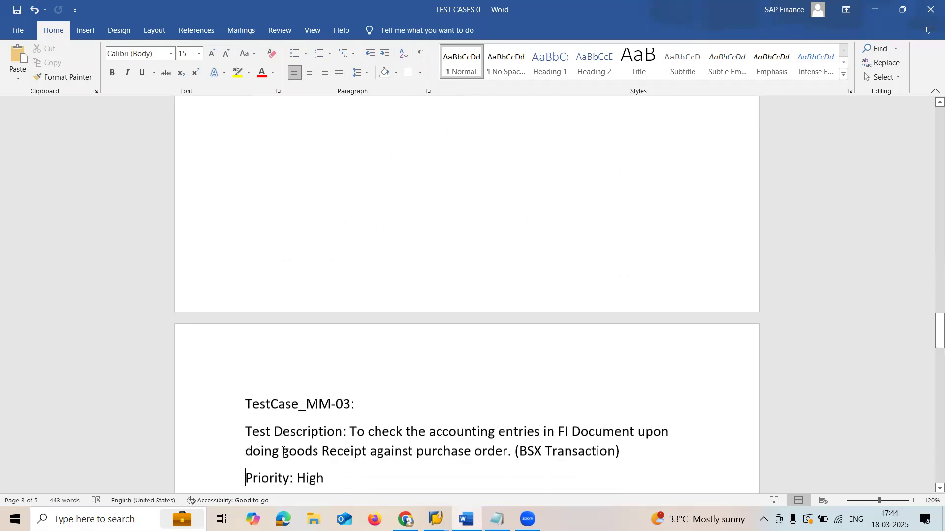
key(Down)
key(Down)
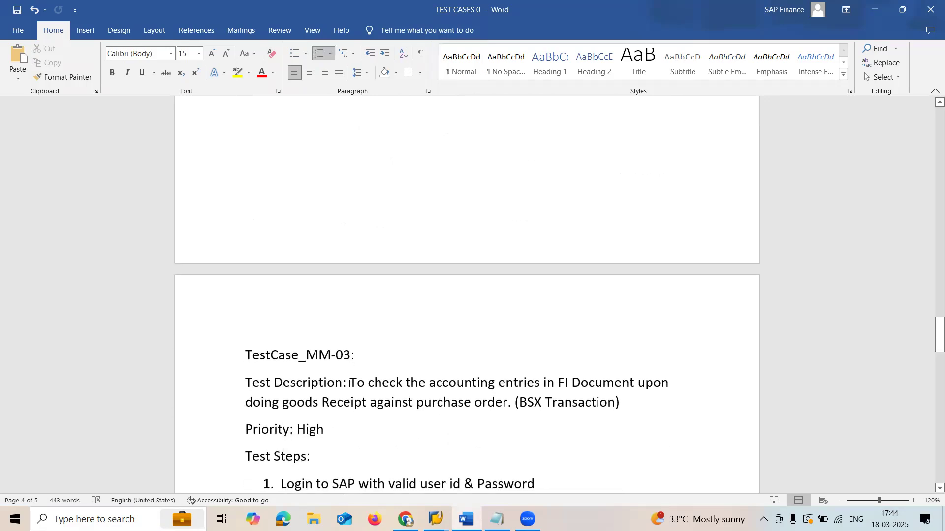
key(shift+Down)
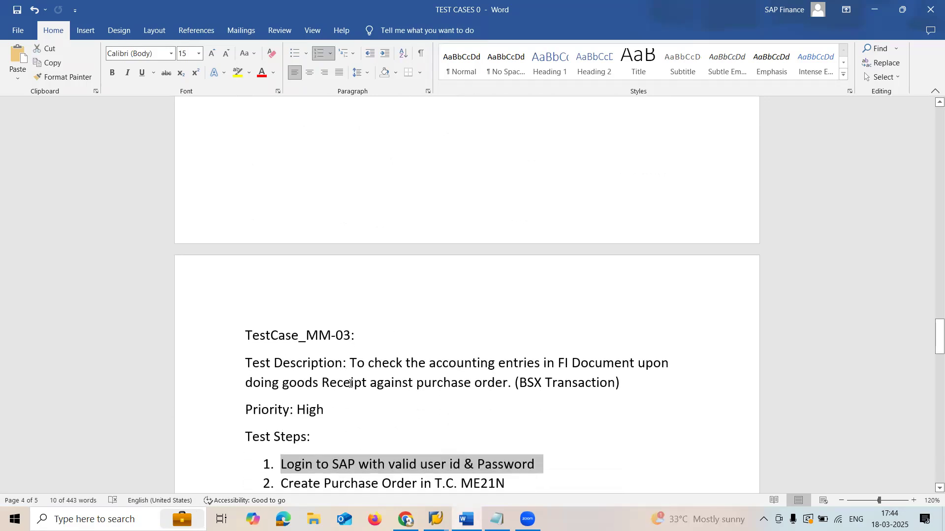
- Select the full MM-03 test description on BSX accounting entries
click(349, 358)
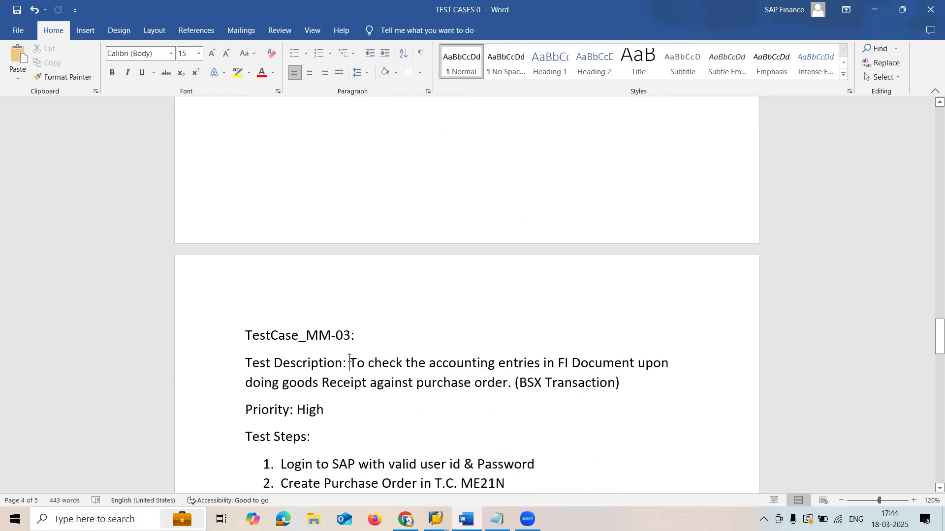
key(shift+Down)
key(ctrl+shift+Down)
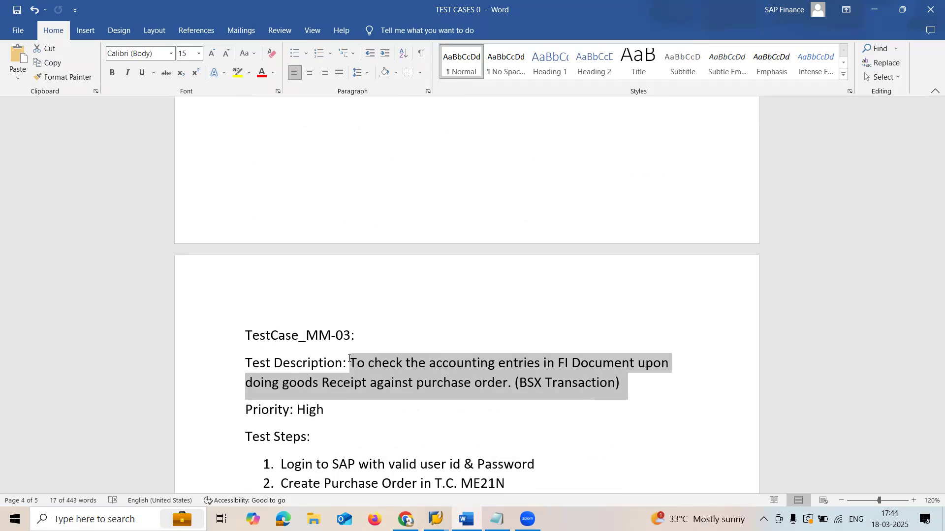
key(alt+Tab)
click(131, 224)
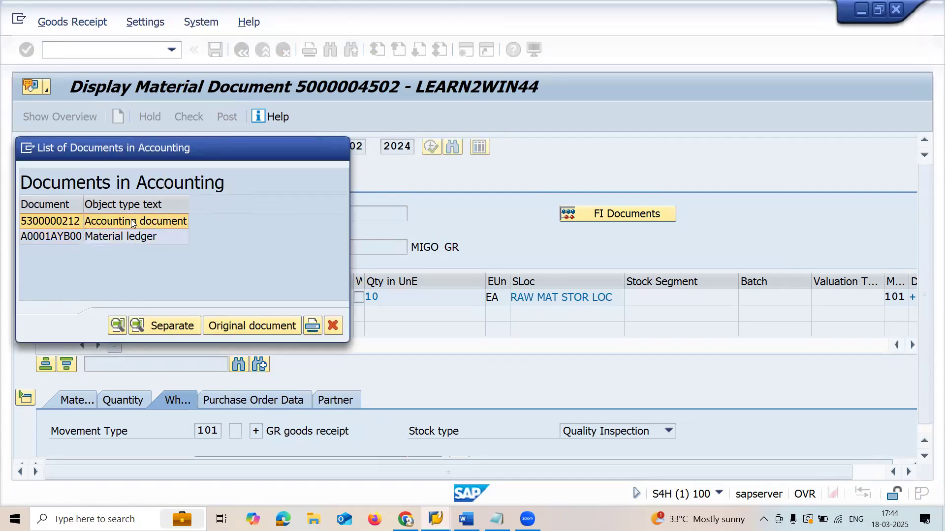
double_click(132, 222)
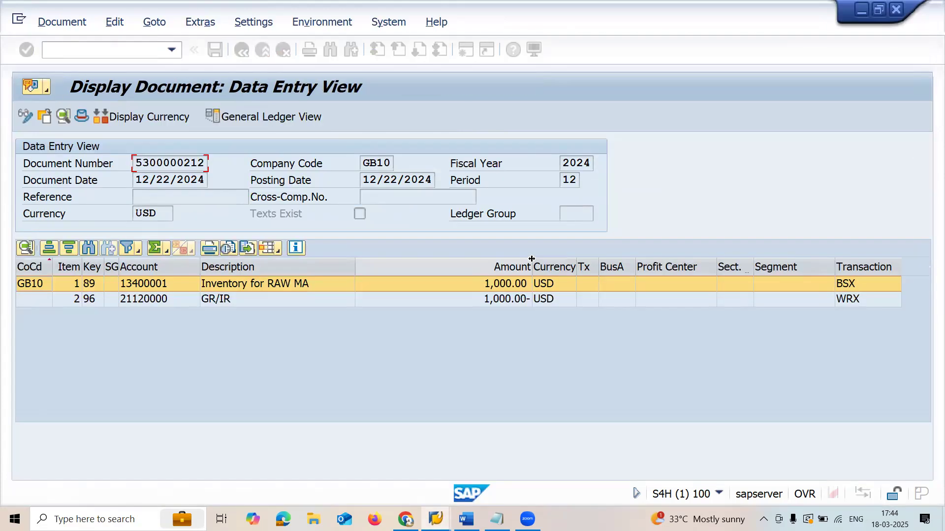
click(829, 287)
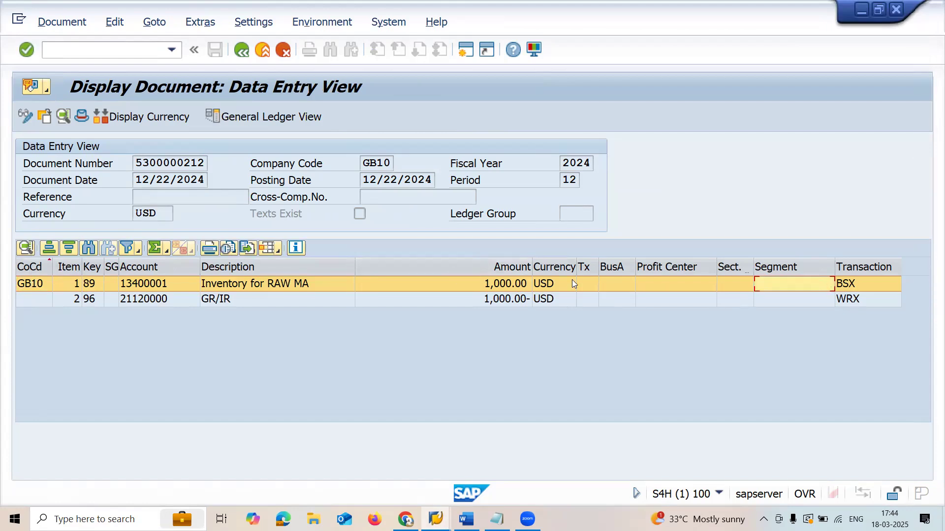
key(alt+Tab)
click(861, 283)
scroll(861, 284, down, 4)
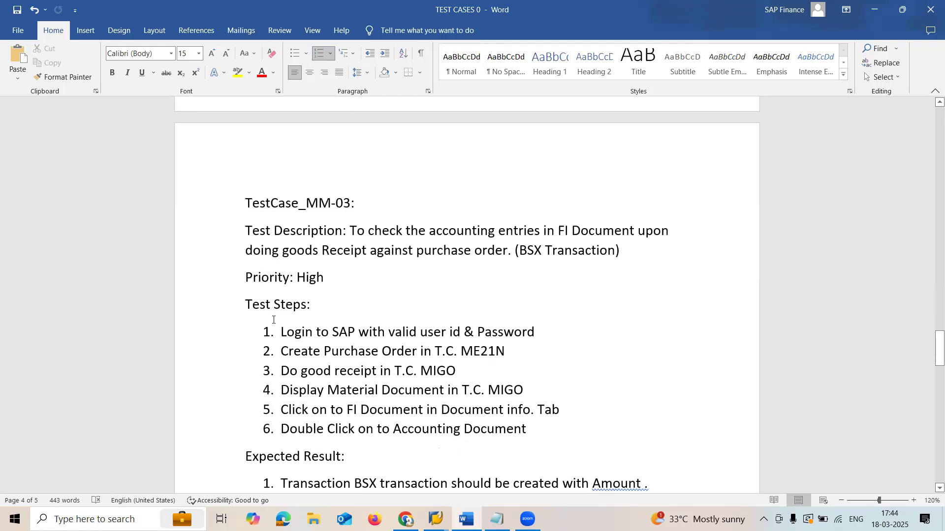
- Review MM-03 test steps 2 through 4
click(282, 327)
key(Down)
key(shift+Down)
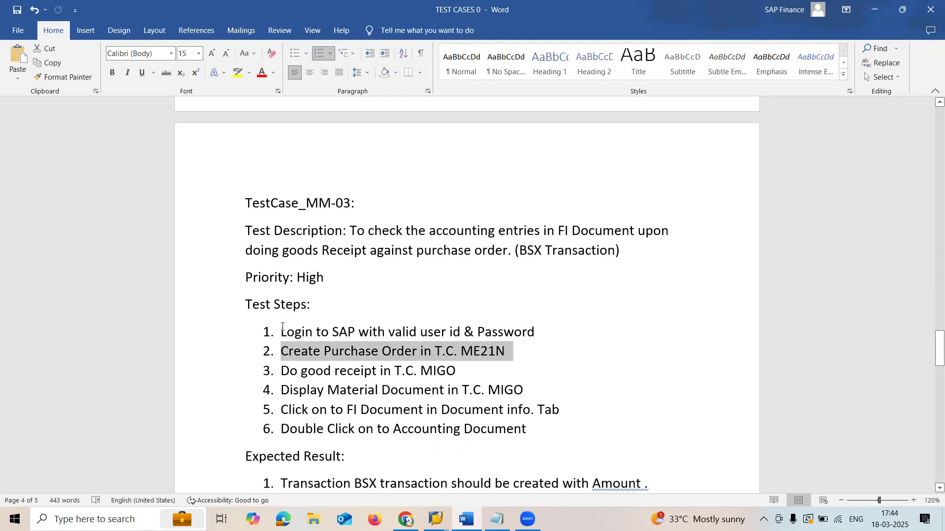
key(End)
key(shift+Home)
key(Down)
key(ctrl+Left)
key(ctrl+Left)
key(ctrl+Left)
key(ctrl+Left)
key(shift+End)
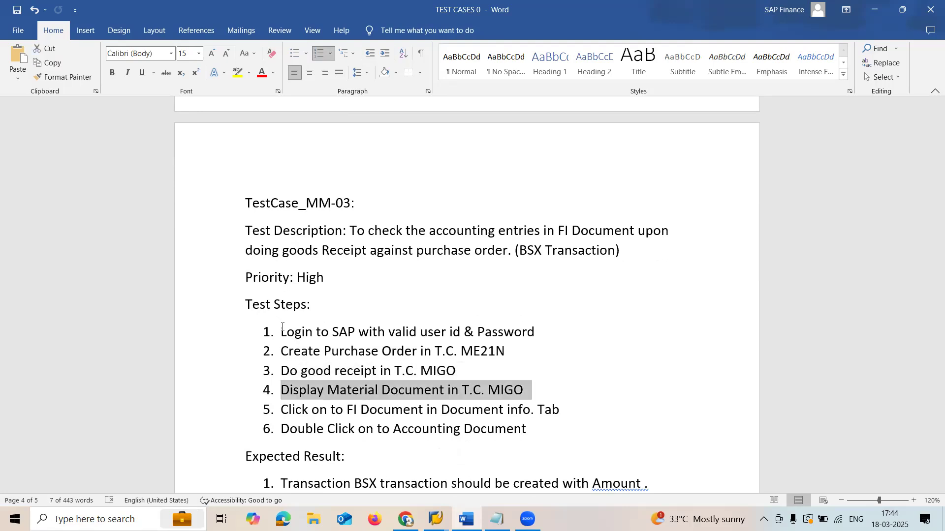
- Review MM-03 test steps 5 and 6
key(Down)
key(Home)
key(shift+Down)
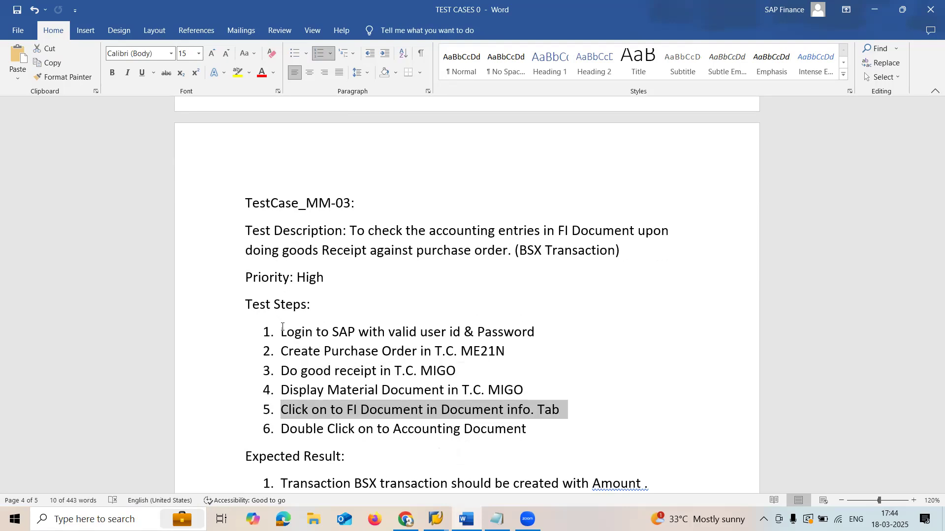
key(End)
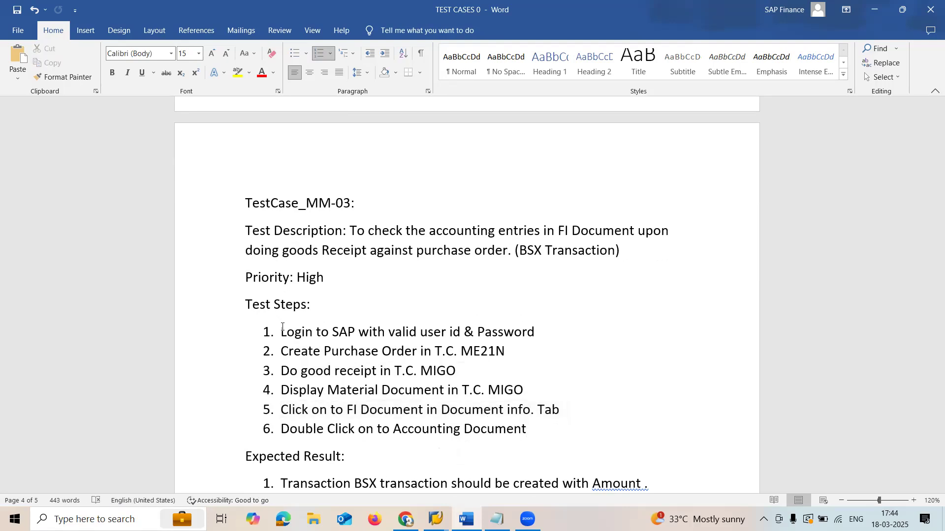
key(Home)
key(shift+Down)
key(Down)
key(Down)
key(Down)
key(Down)
key(Down)
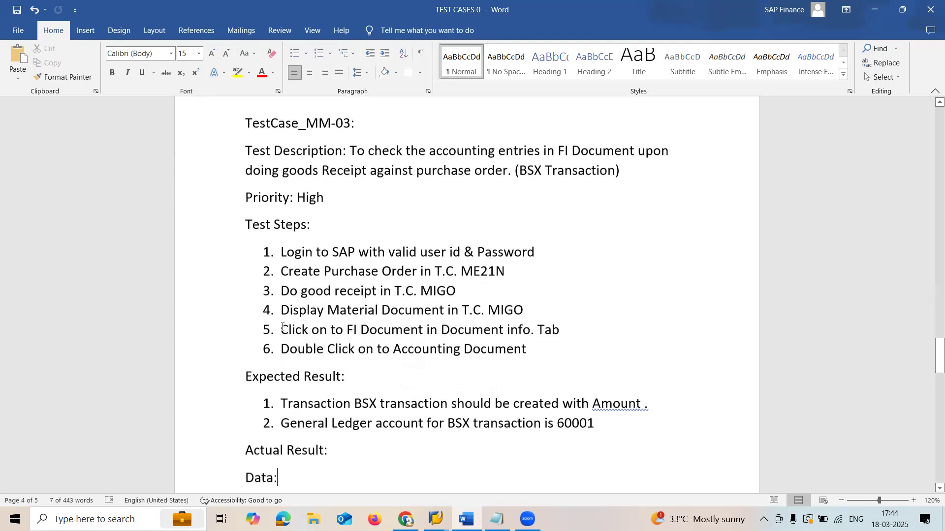
- Review MM-03's two expected results and select General Ledger account 60001
click(278, 397)
key(shift+Down)
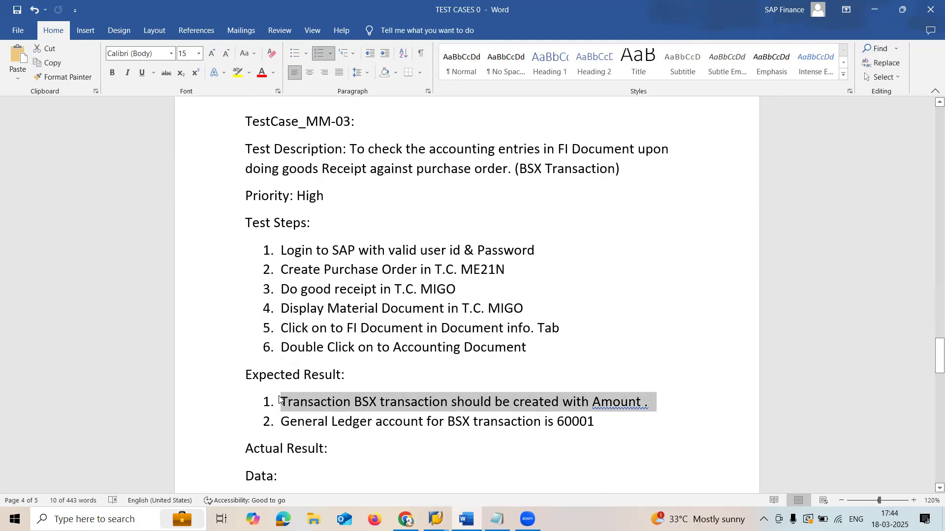
key(End)
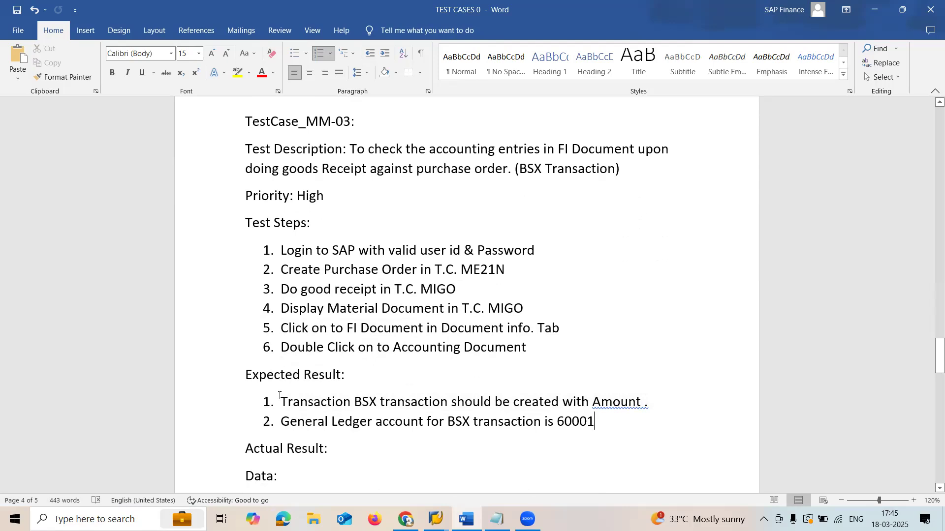
key(shift+Home)
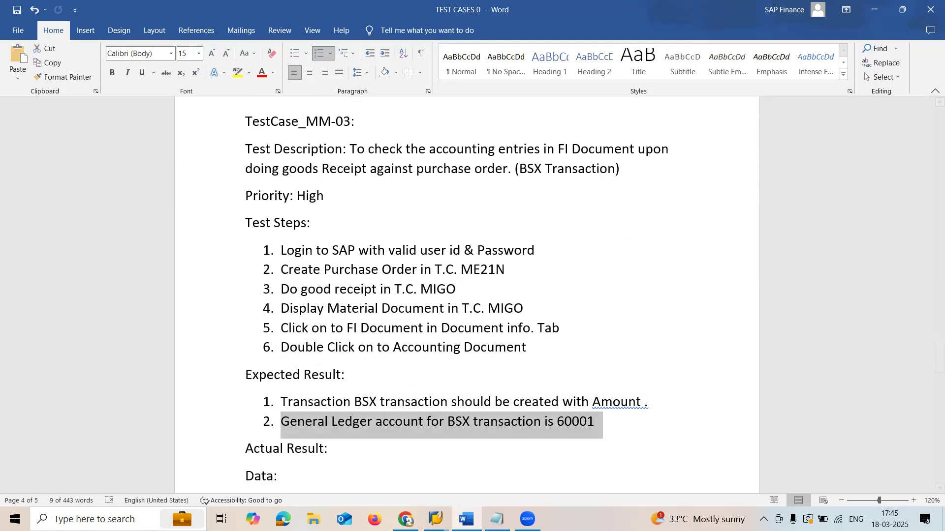
double_click(574, 421)
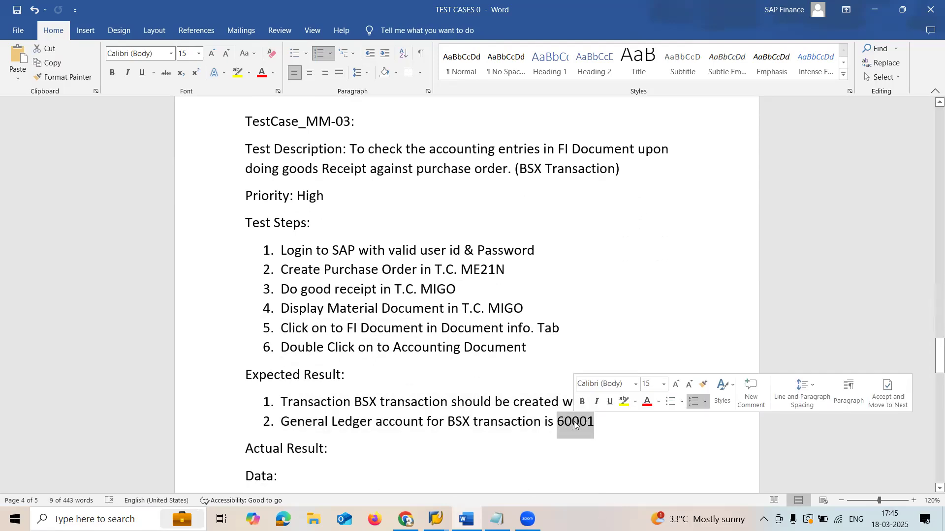
- Check inventory account 13400001 in SAP, then move through MM-03's Data list toward MM-04
click(497, 519)
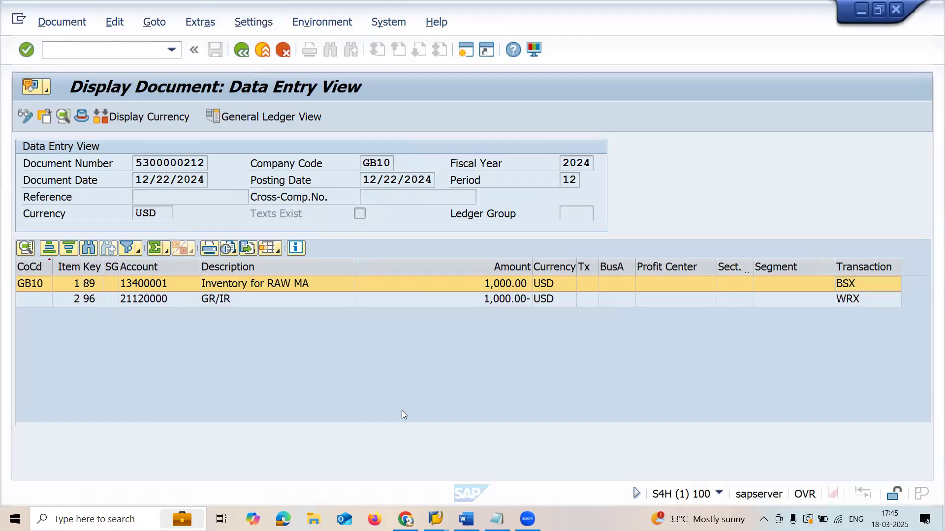
click(161, 287)
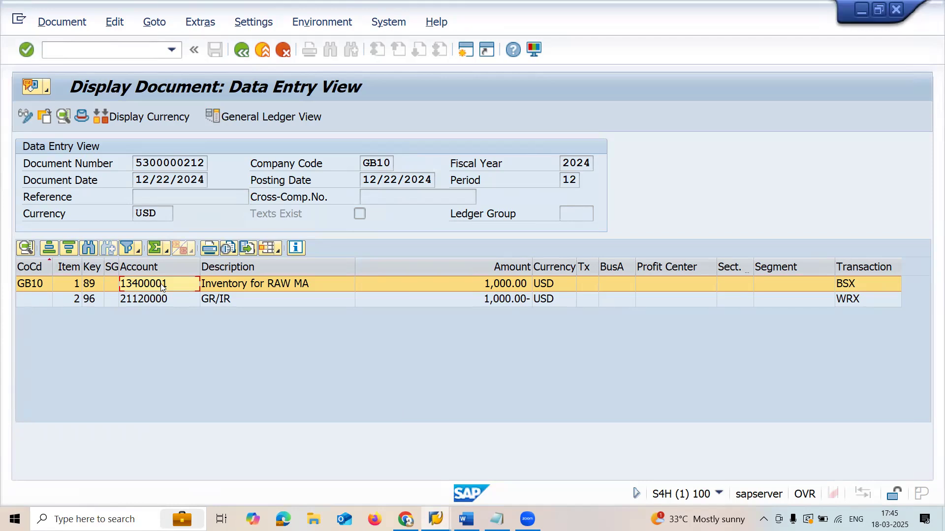
key(alt+Tab)
key(alt+Tab)
key(alt+Tab)
key(Down)
key(Down)
key(Down)
key(Down)
key(Down)
key(Down)
key(Down)
key(Down)
key(Down)
key(Down)
key(Down)
key(Down)
key(Down)
key(Down)
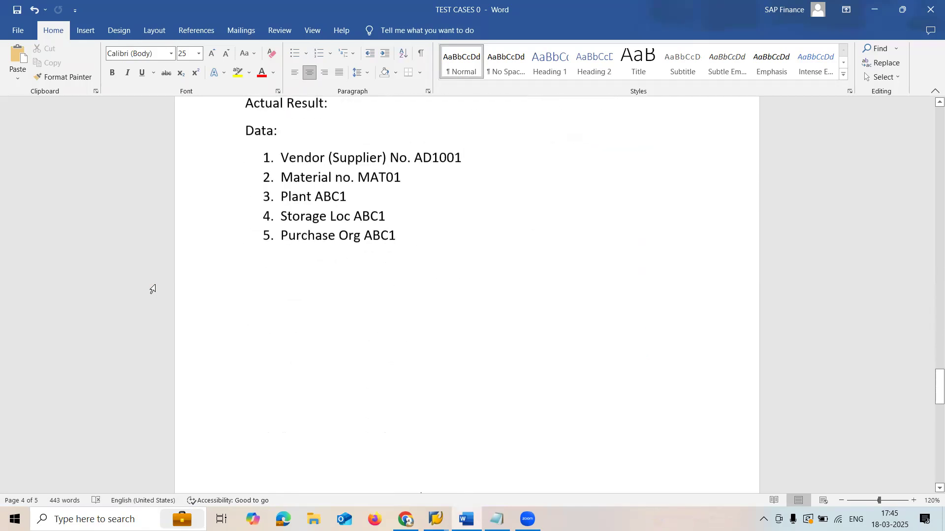
key(Down)
key(Down)
key(Down)
key(Down)
key(Down)
key(Down)
key(Down)
key(Down)
key(Down)
key(Down)
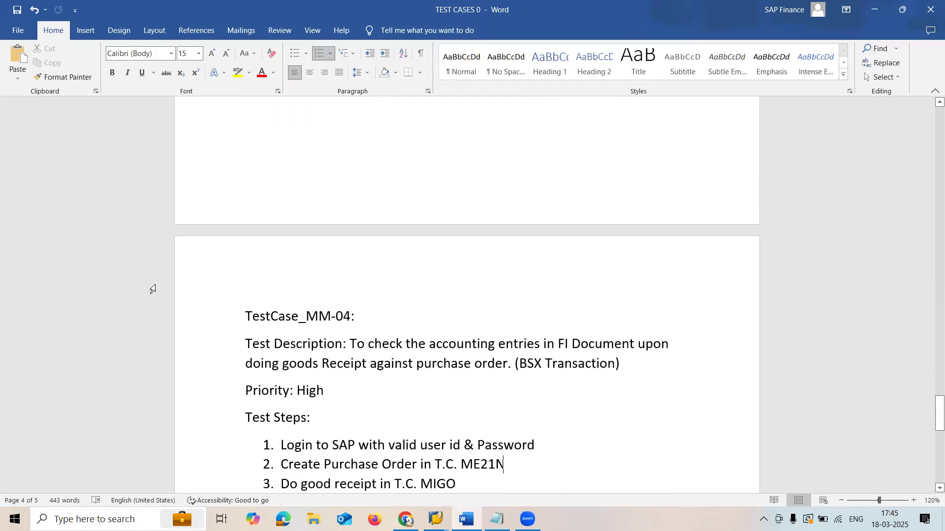
- Replace BSX with WRX in the MM-04 test description
key(Up)
key(Up)
key(Up)
key(Up)
key(Up)
key(Up)
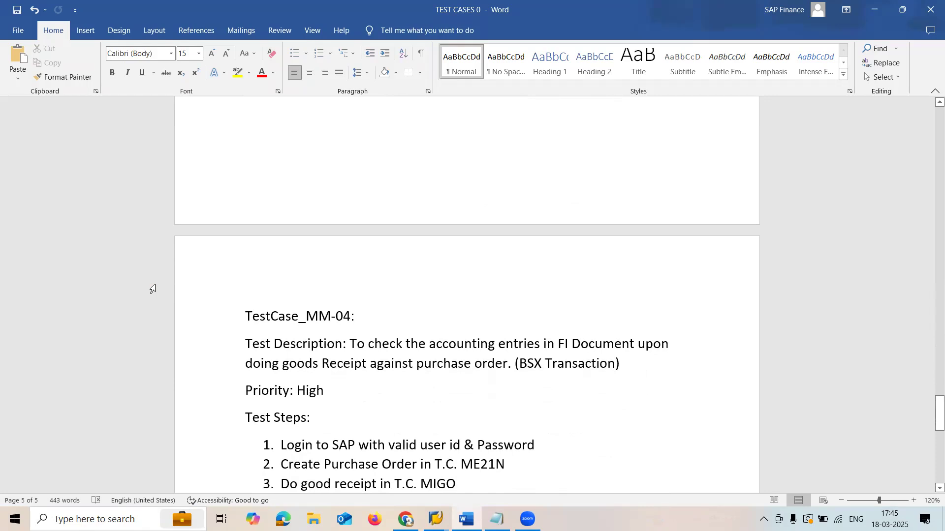
key(Down)
key(Left)
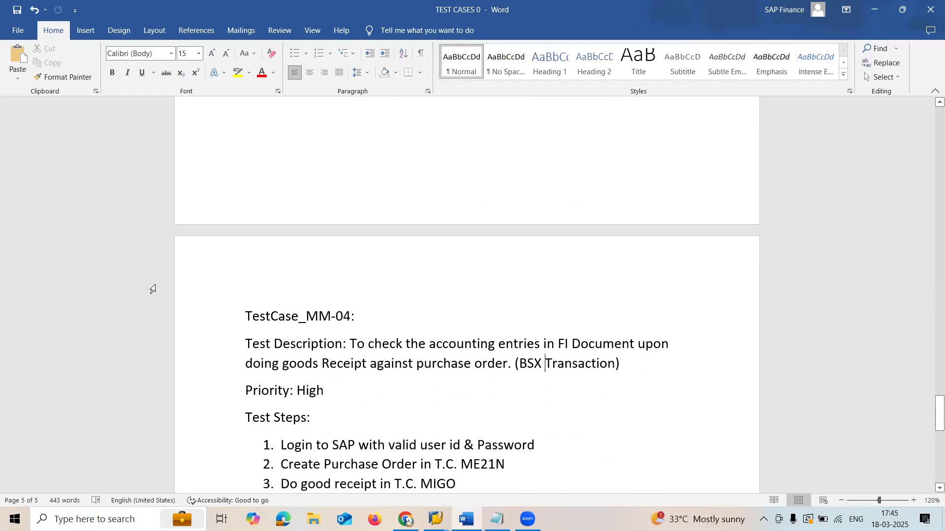
key(BackSpace)
key(BackSpace)
key(BackSpace)
text(WRX)
key(Down)
- Replace BSX with WRX in both MM-04 expected result items
key(ctrl+End)
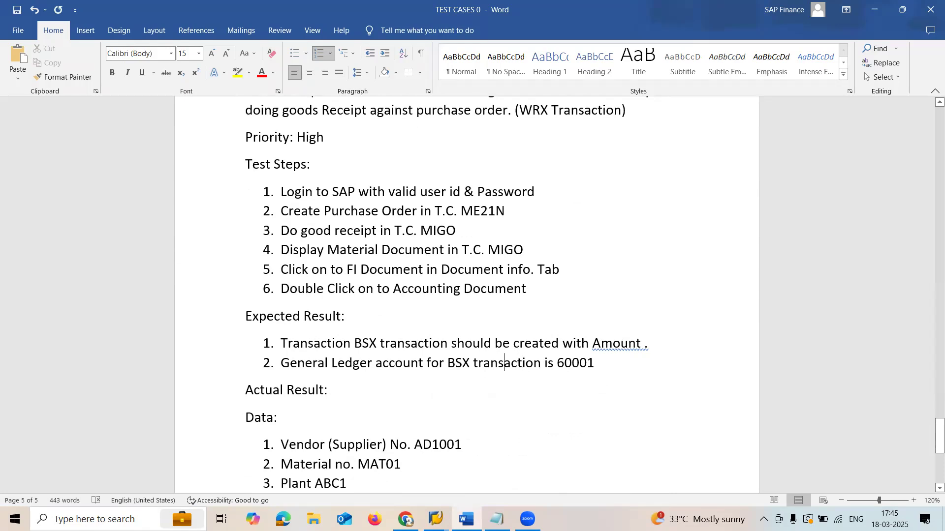
click(471, 362)
key(BackSpace)
key(BackSpace)
key(BackSpace)
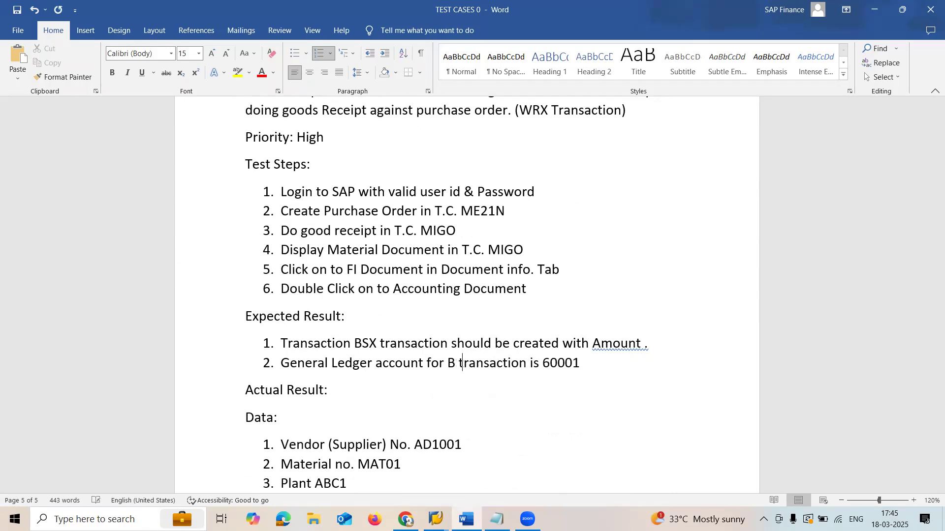
text(WRX)
key(Up)
key(Up)
key(Down)
key(Right)
key(Right)
key(Right)
key(Left)
key(Left)
key(Right)
key(Delete)
key(Delete)
key(Delete)
key(Delete)
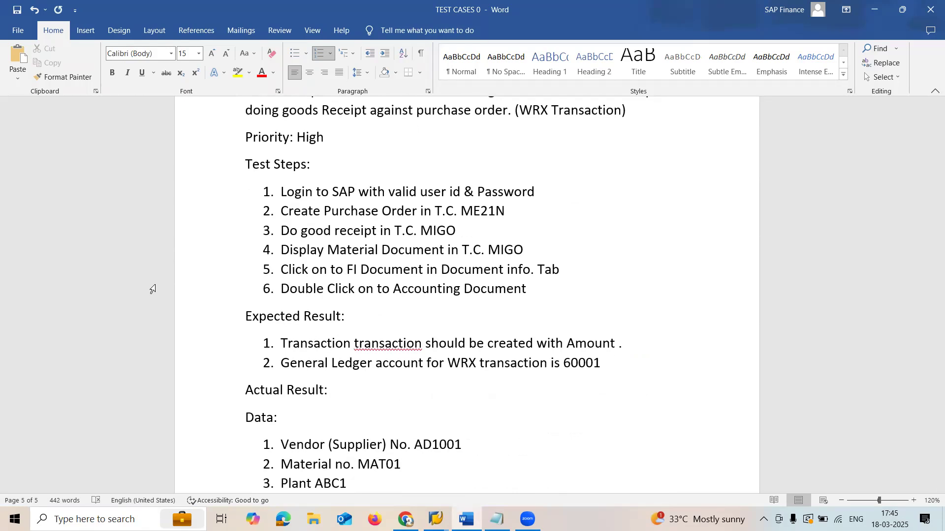
text(WRX)
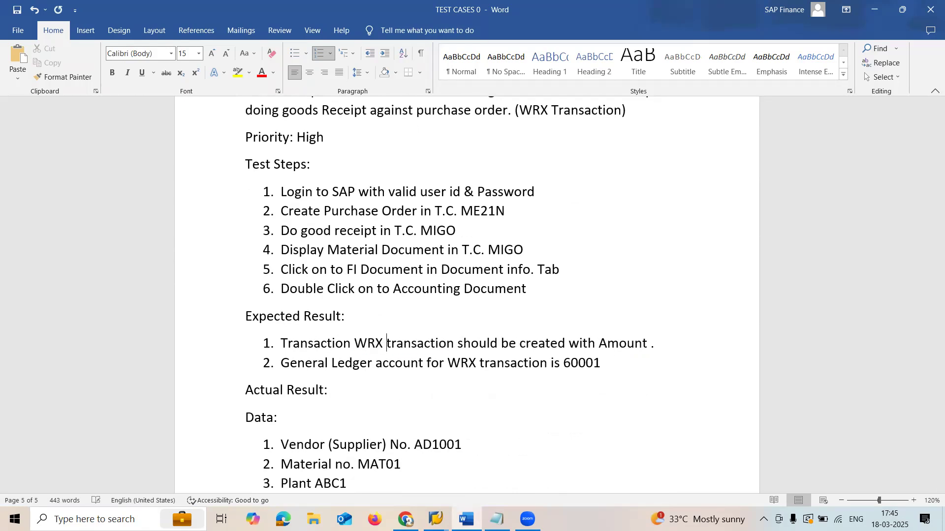
- Change the General Ledger account in the expected result from 60001 to 80001
key(Down)
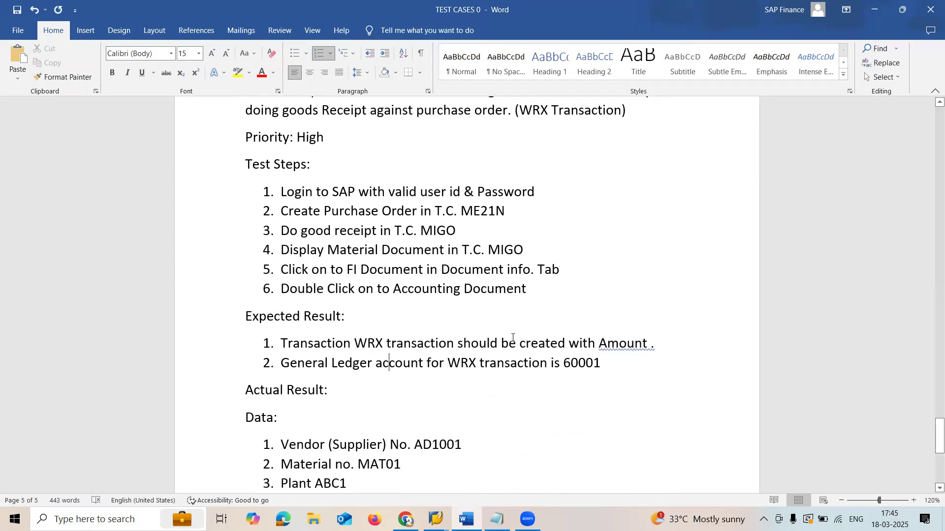
click(574, 365)
key(BackSpace)
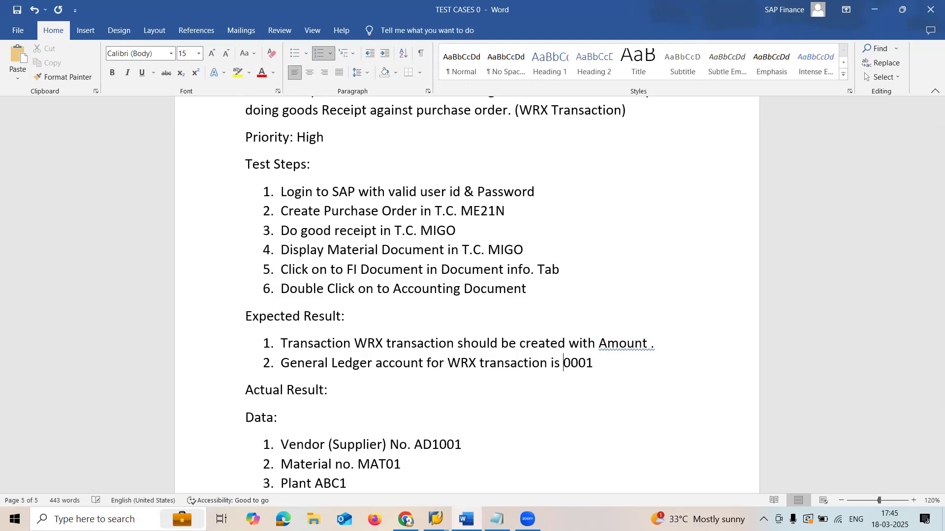
text(8)
key(Up)
key(Up)
key(Up)
key(Up)
key(Up)
key(Up)
key(Up)
key(Up)
key(Up)
key(Up)
key(Up)
- Select and review the MM-04 Test Description paragraph
scroll(574, 365, up, 5)
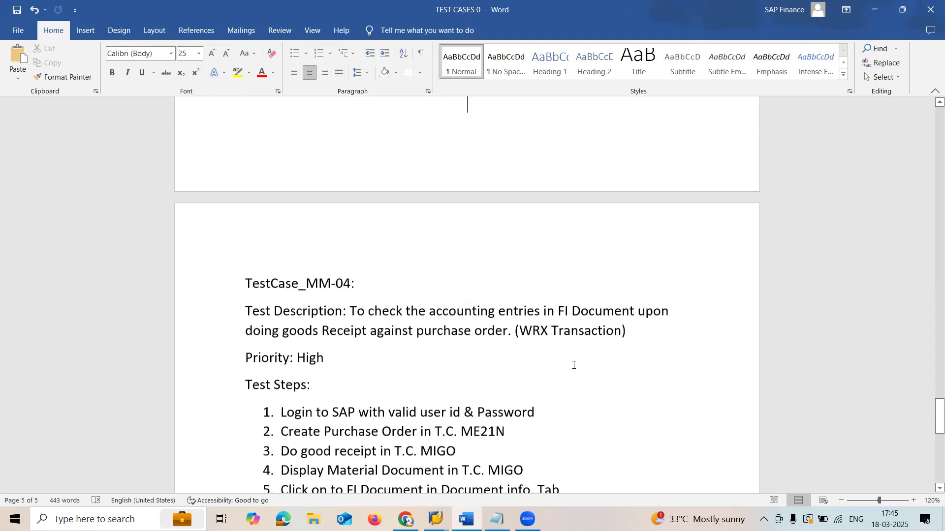
key(ctrl+Left)
key(ctrl+Left)
key(ctrl+Left)
key(ctrl+Left)
key(ctrl+Left)
key(ctrl+Left)
key(ctrl+Left)
key(ctrl+Left)
key(ctrl+Left)
key(ctrl+Left)
key(shift+Down)
key(shift+Down)
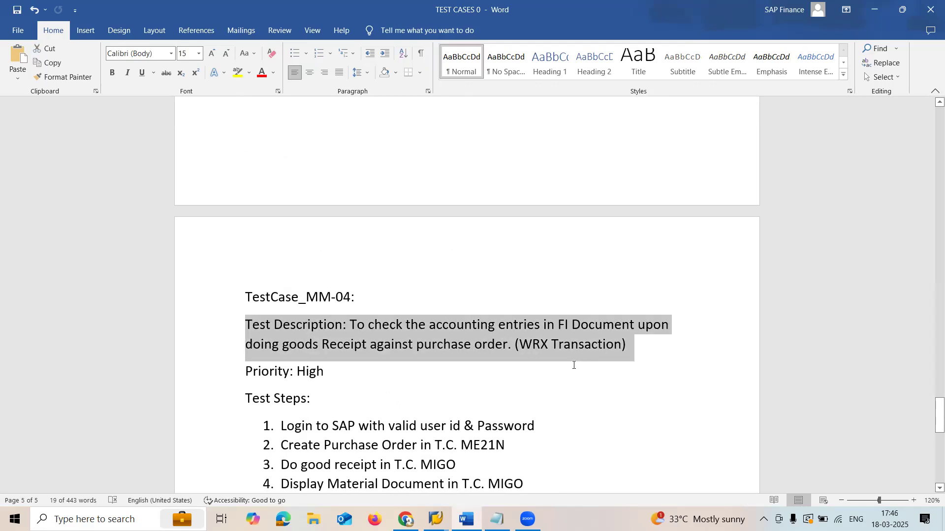
click(548, 336)
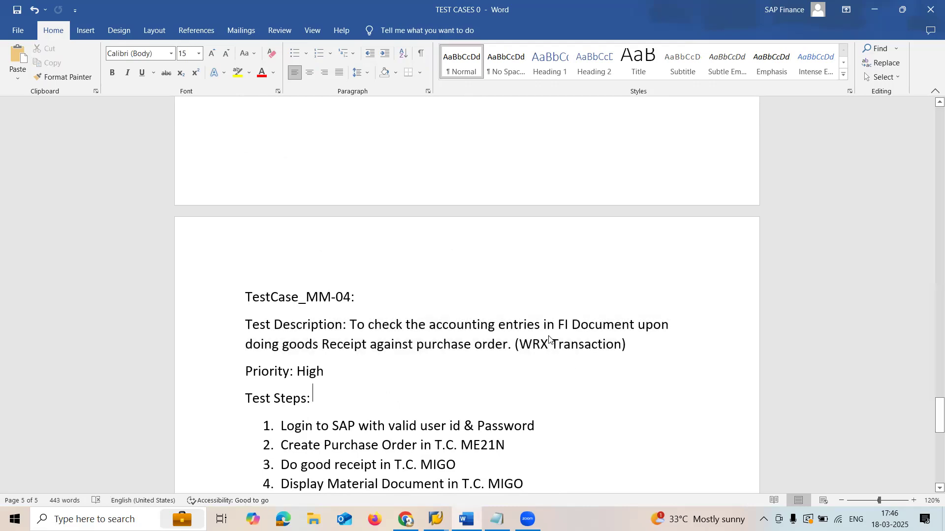
key(Down)
key(Down)
key(Down)
key(Down)
key(Down)
key(Down)
key(Down)
key(Down)
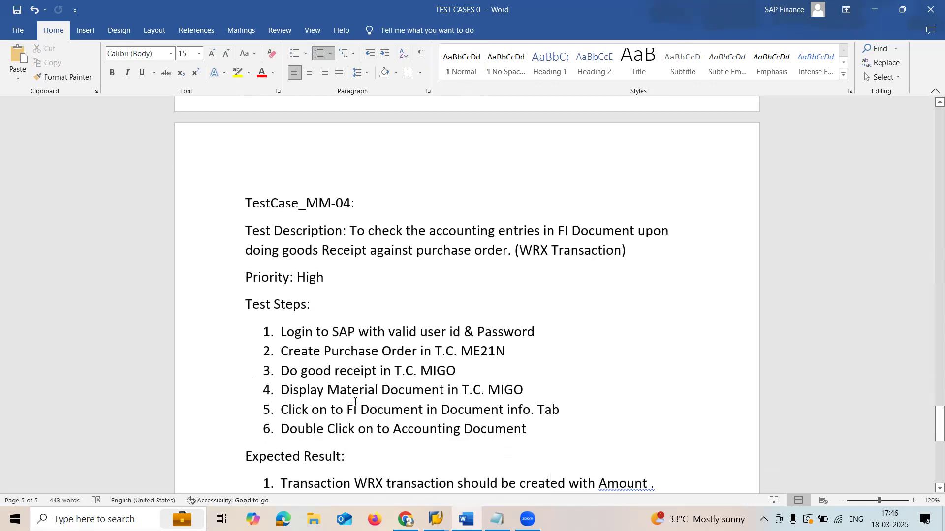
- Review each of the six MM-04 test steps in turn
triple_click(278, 331)
key(End)
key(shift+Home)
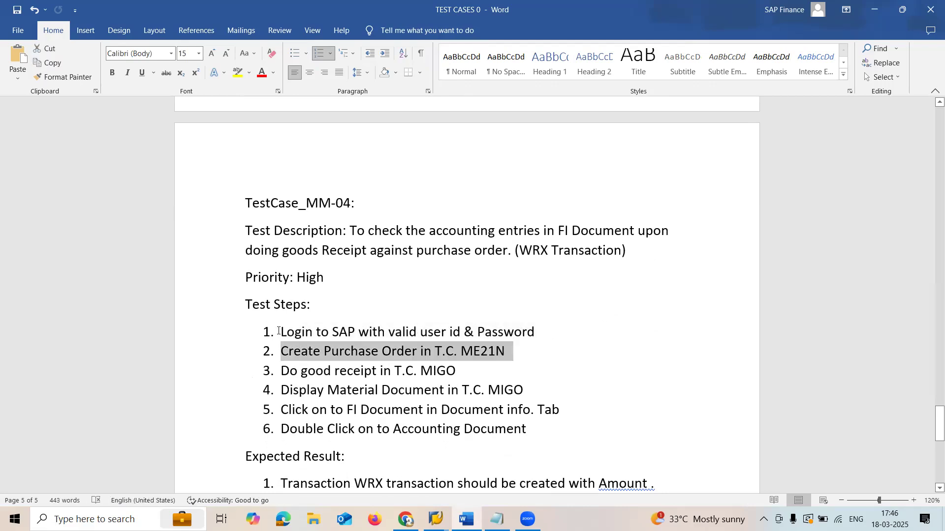
key(Down)
key(shift+Home)
key(Down)
key(shift+End)
key(Down)
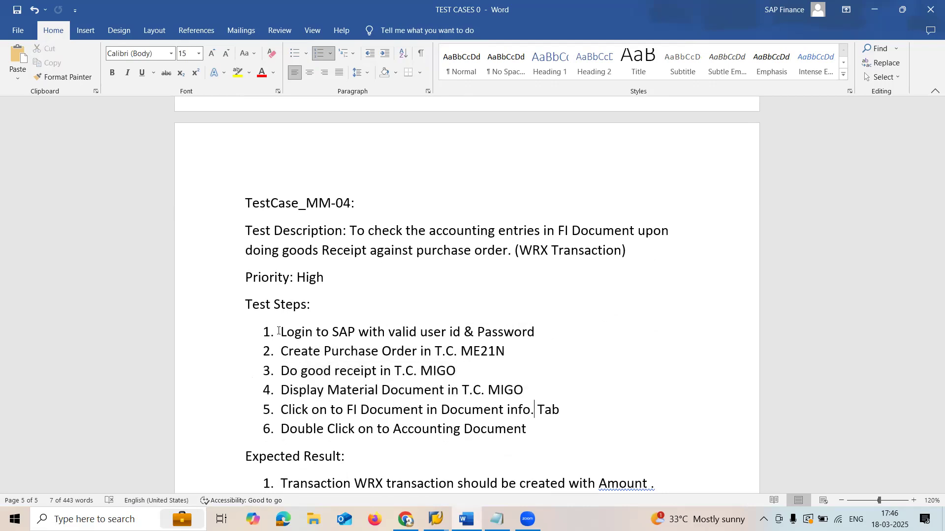
key(shift+End)
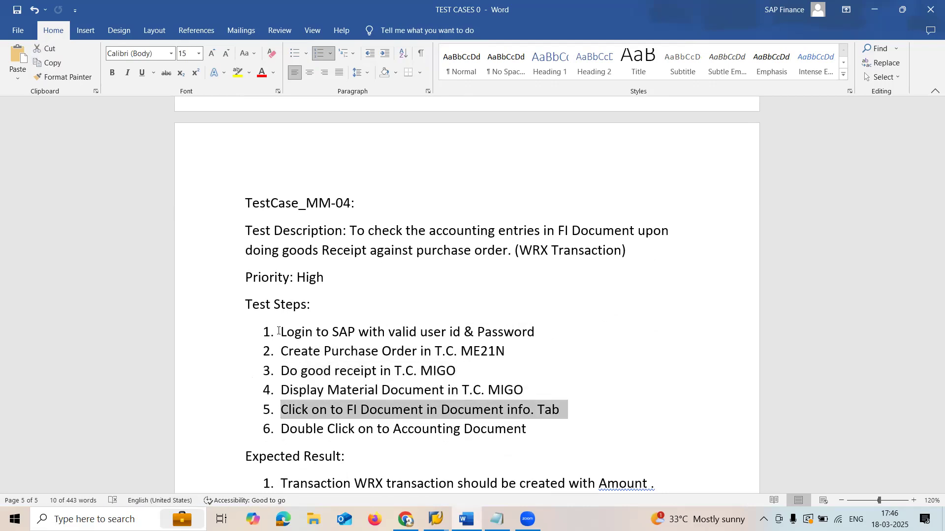
key(Down)
key(shift+Home)
- Review the first MM-04 expected result line naming the WRX transaction
key(Down)
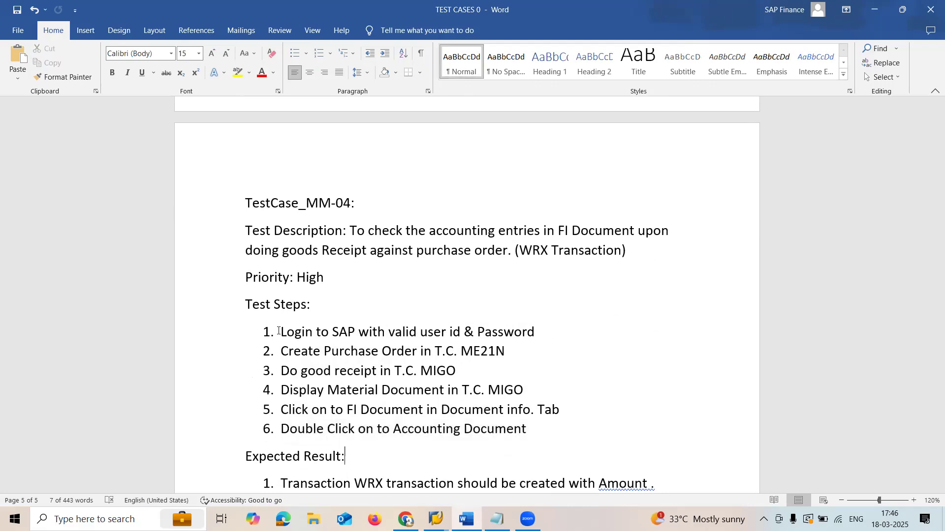
key(Down)
key(Down)
key(Up)
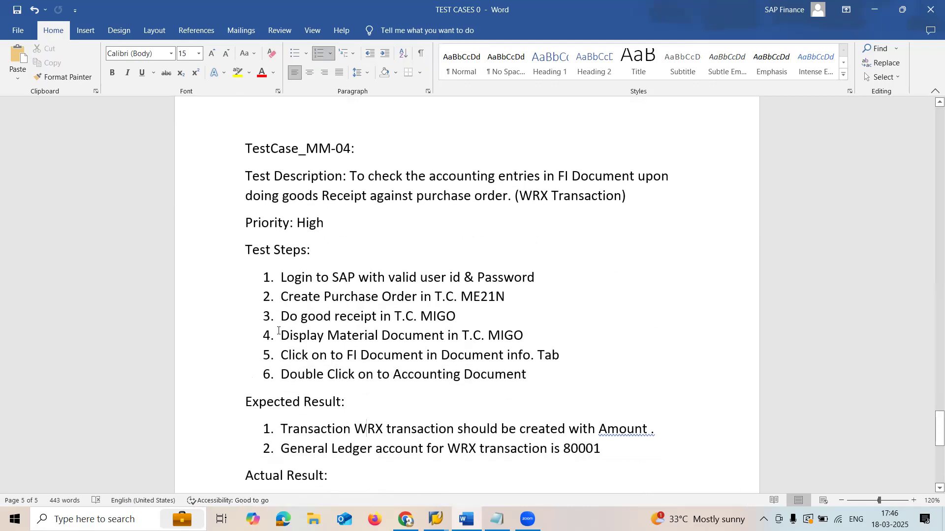
key(Home)
key(shift+End)
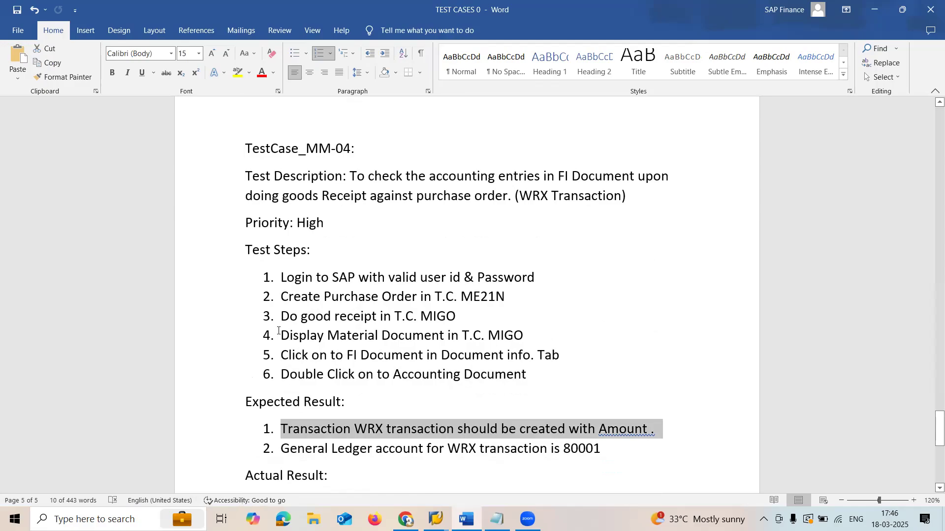
key(alt+Tab)
- Compare SAP's WRX GR/IR line and account 21120000 with the test case's expected account, ending at Storage Loc ABC1
click(218, 304)
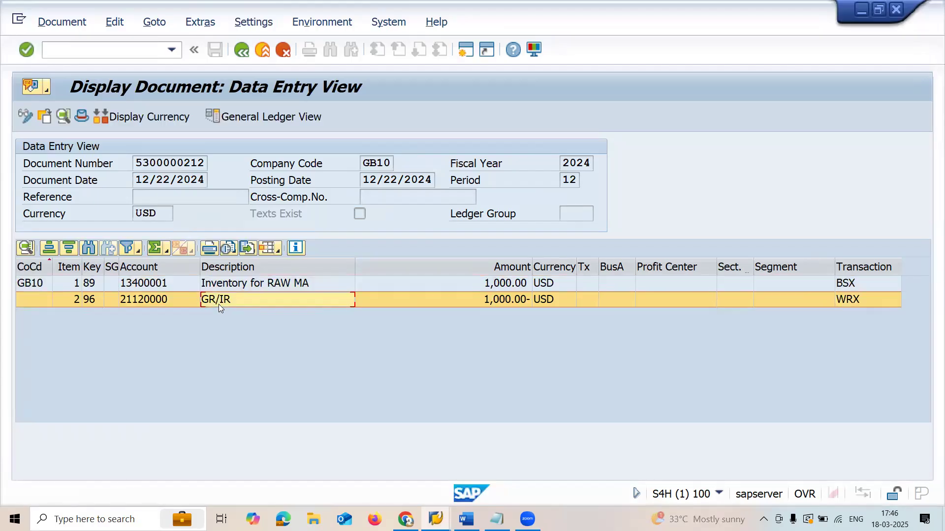
click(187, 301)
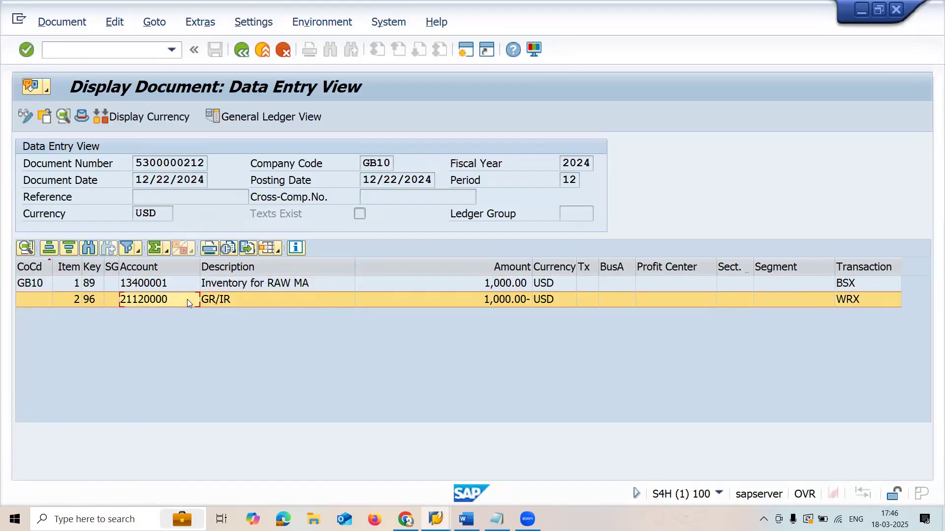
key(alt+Tab)
click(610, 443)
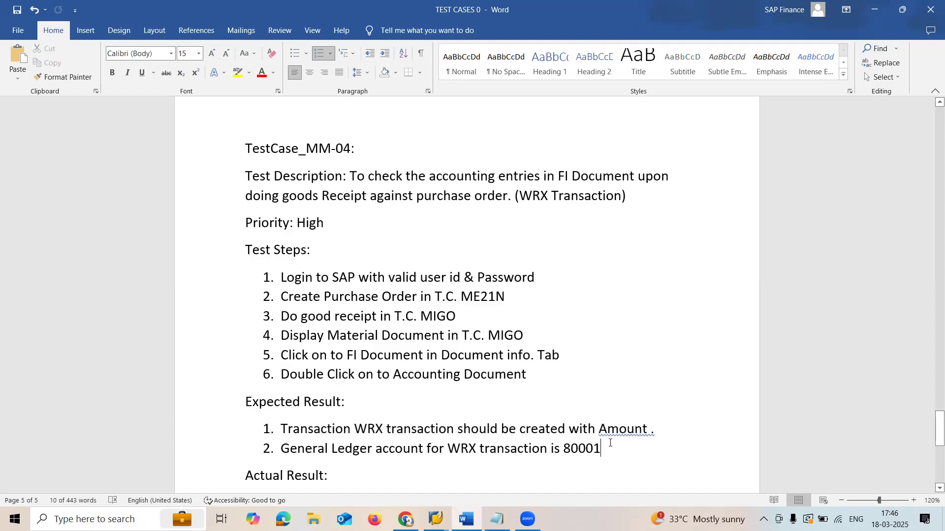
key(alt+Tab)
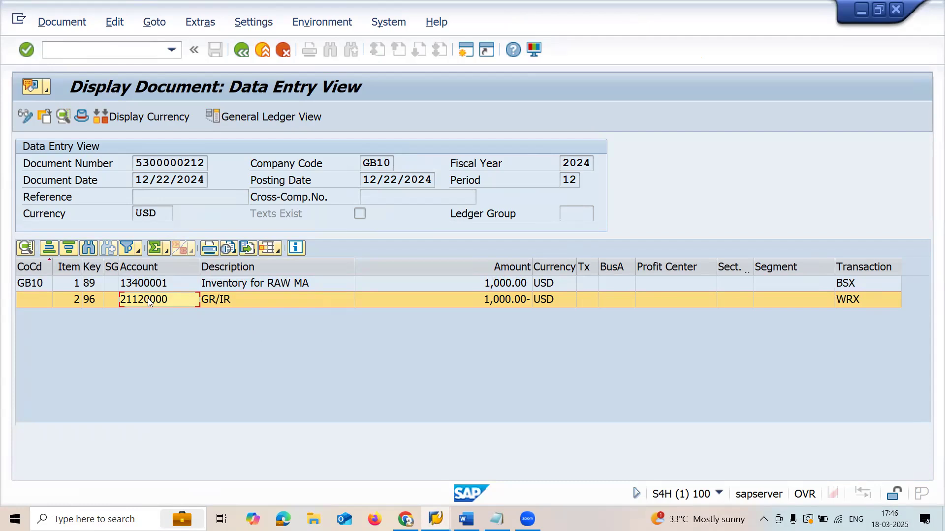
key(alt+Tab)
key(Down)
key(Down)
key(Down)
key(Down)
key(Down)
key(Down)
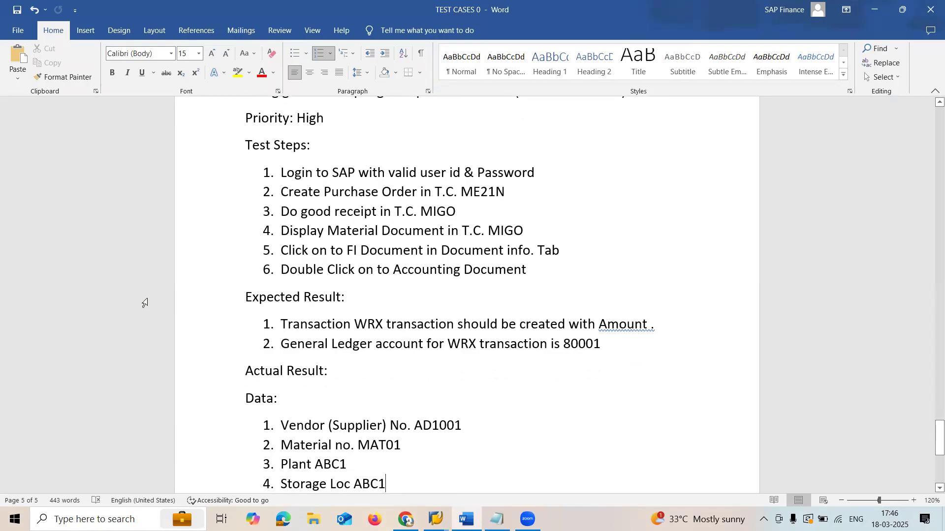
- Paste Purchase Org ABC1 below Storage Loc ABC1 and insert a blank line under Actual Result
key(alt+Tab)
key(alt+Tab)
key(Return)
text(Purchase Org ABC1)
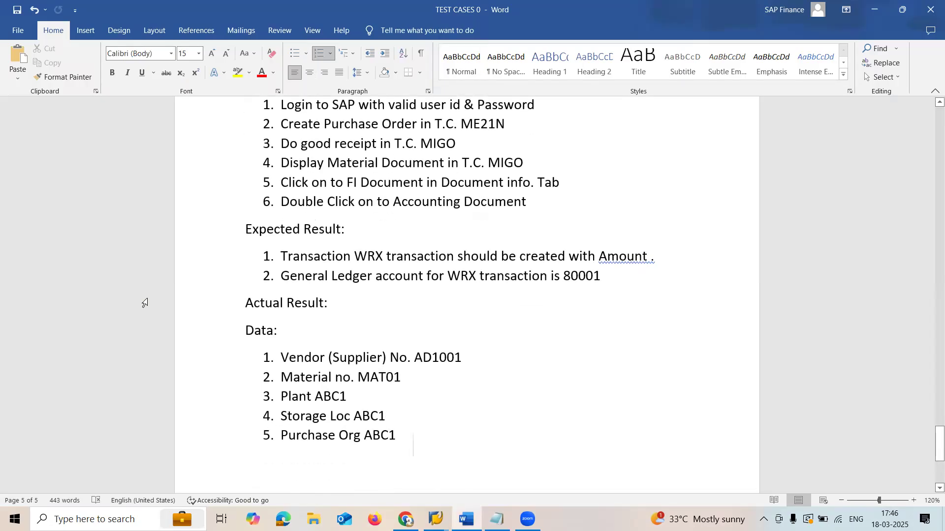
key(Up)
key(Up)
key(Up)
key(Up)
key(Up)
key(Up)
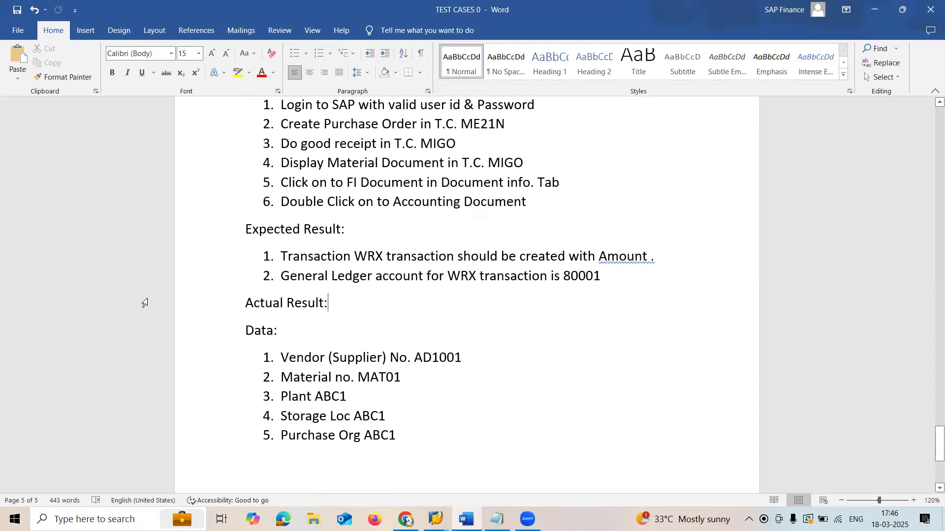
key(Return)
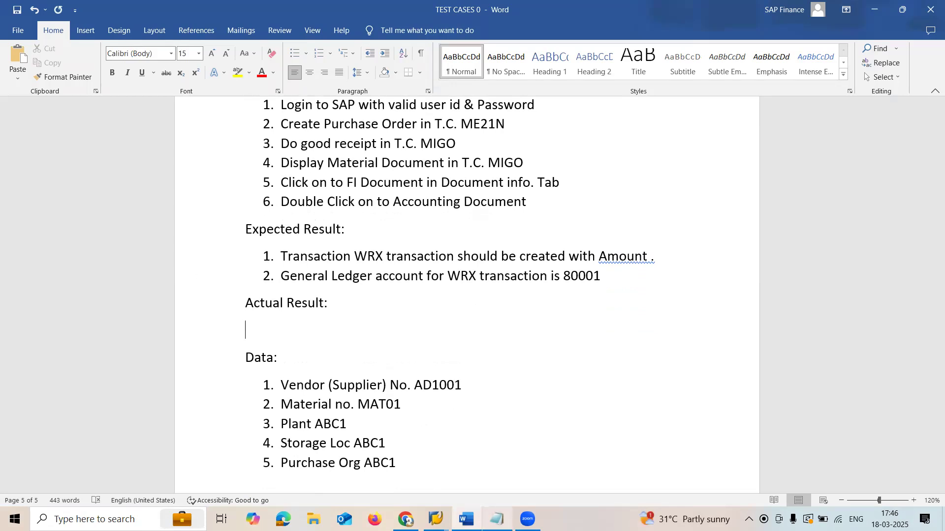
click(497, 519)
- Select the 'create test cases sap mm:' note and its video link, then return to TestCase_MM-04
click(370, 182)
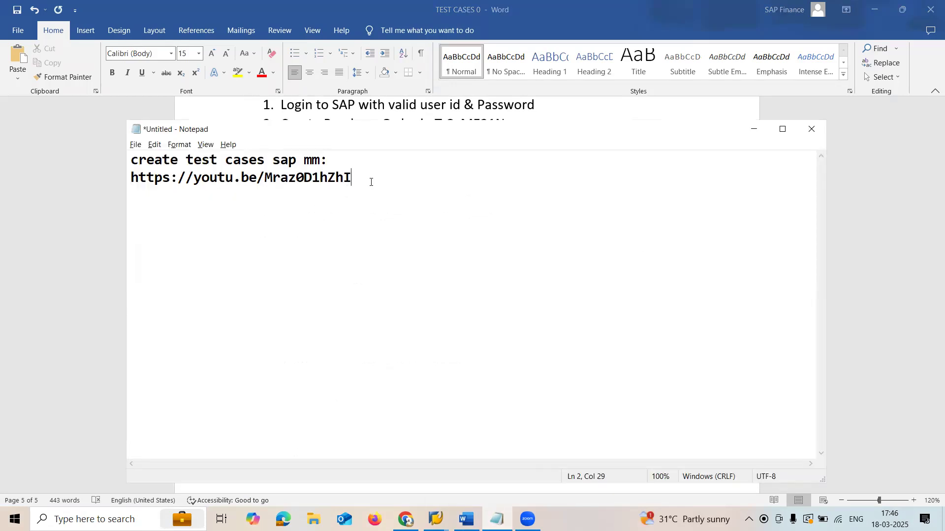
key(shift+Up)
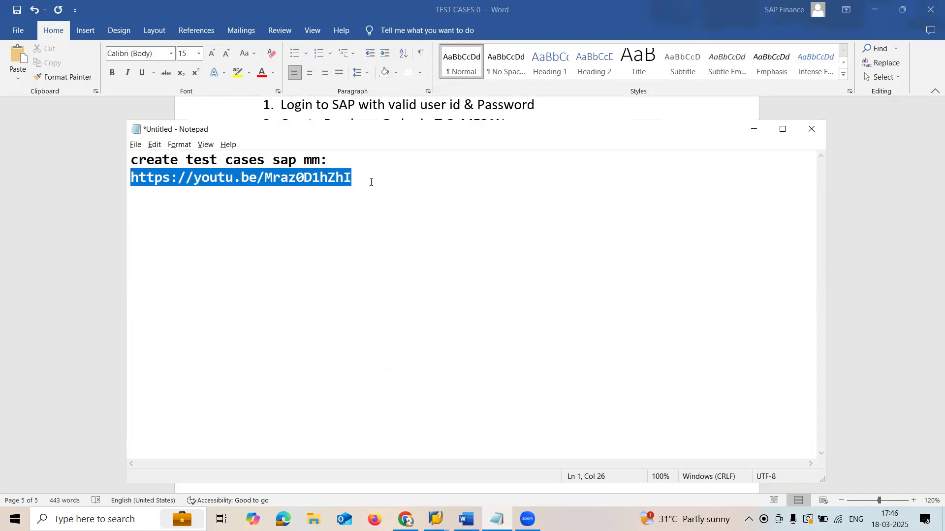
key(shift+Home)
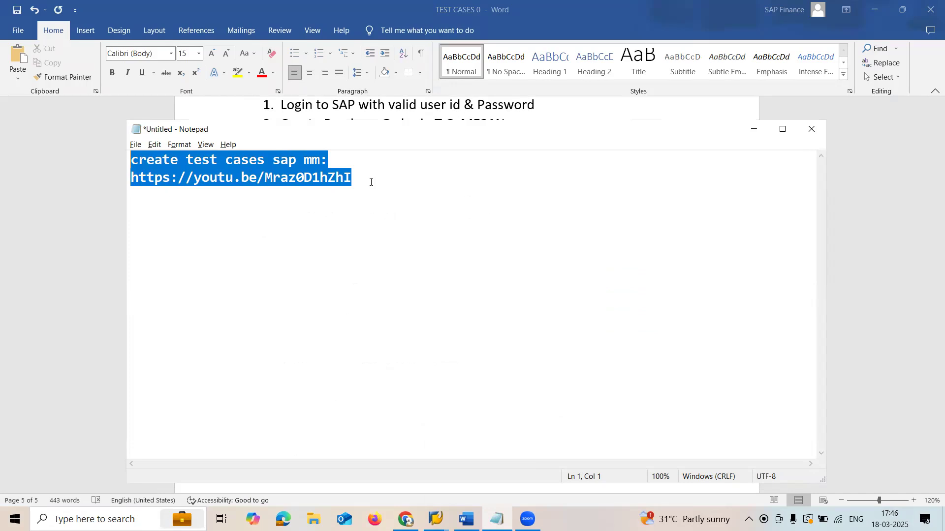
key(alt+Tab)
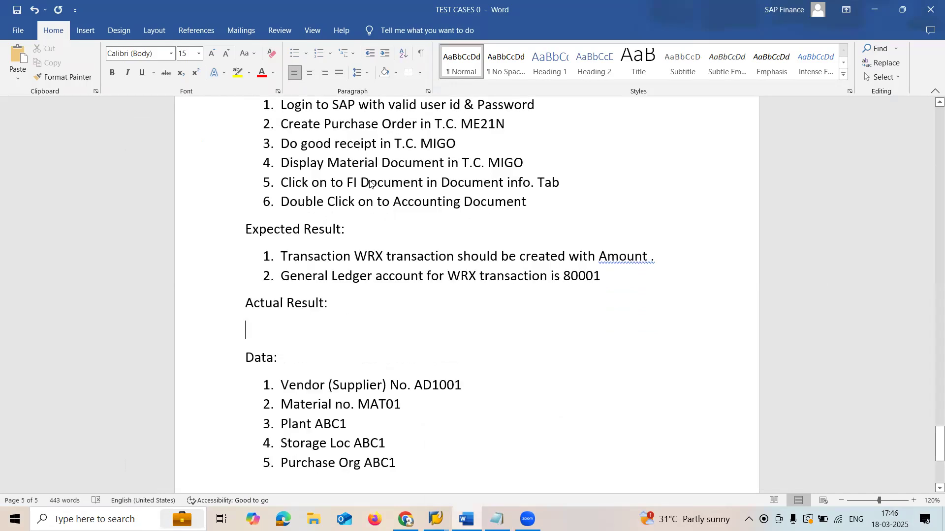